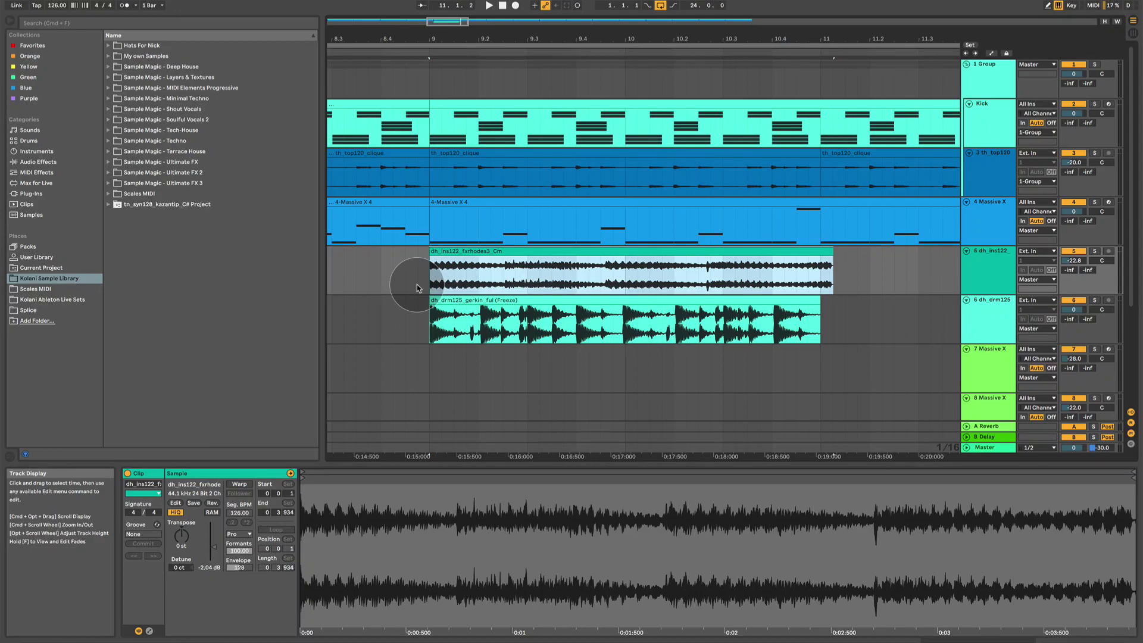
Select the dh_ins122 clip, the drum clip, and a bar 9 range across three tracks
left_click(454, 250)
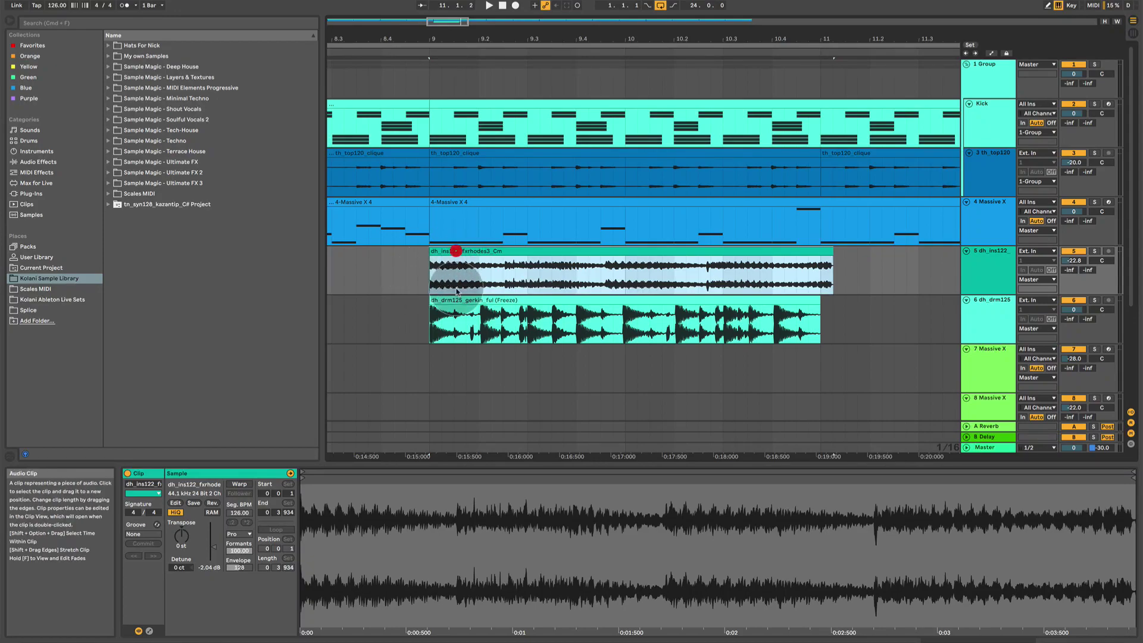
left_click(458, 300)
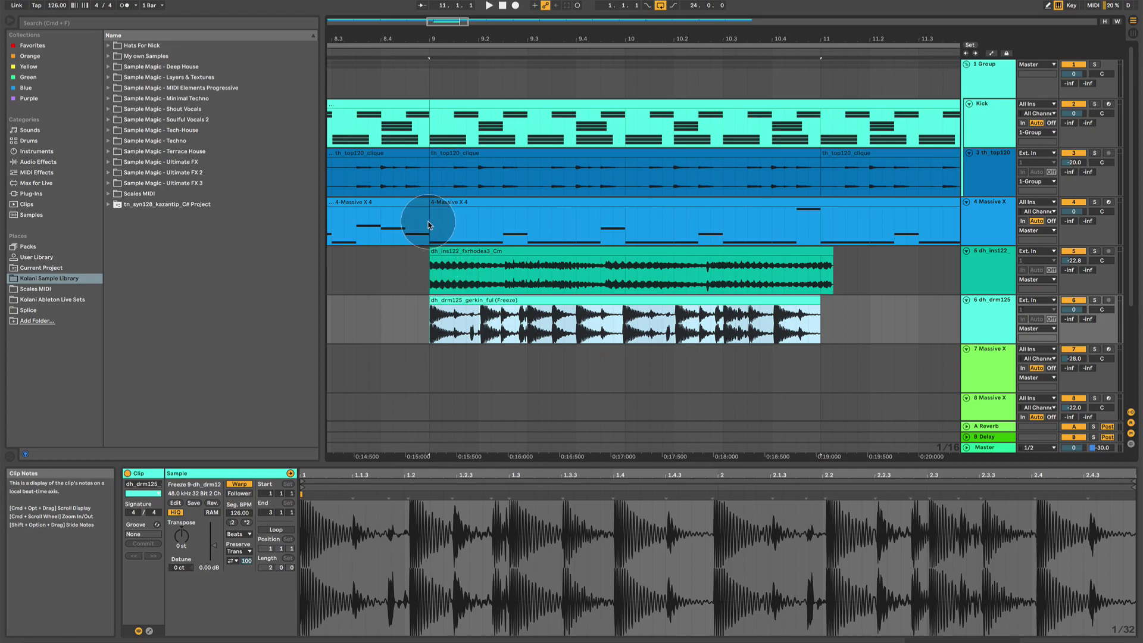
left_click_drag(420, 224, 808, 110)
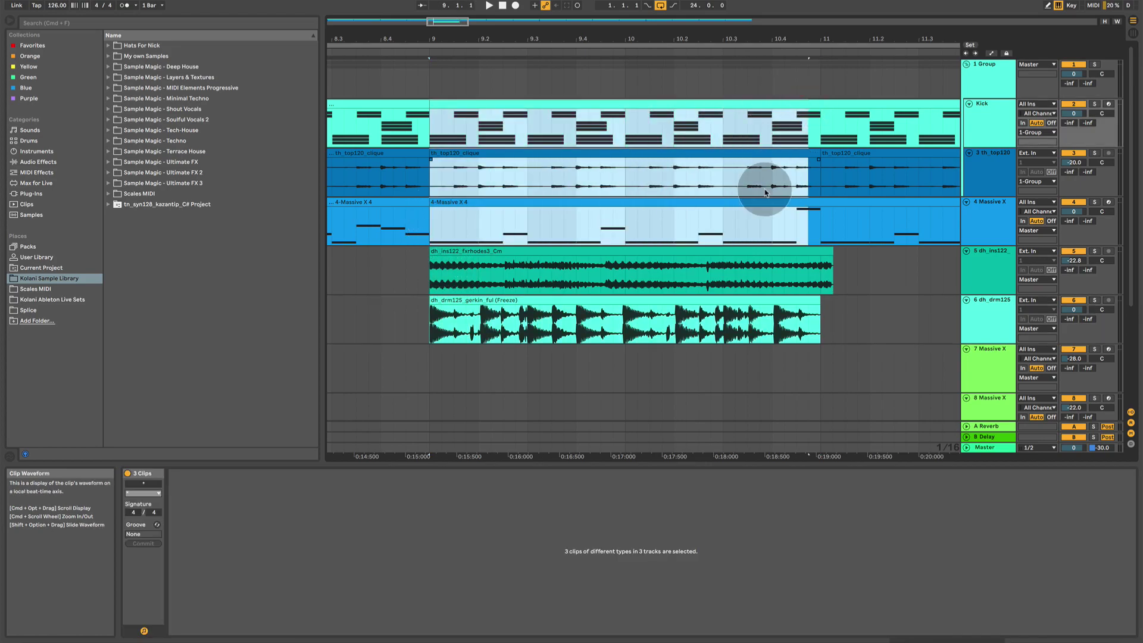
left_click(484, 252)
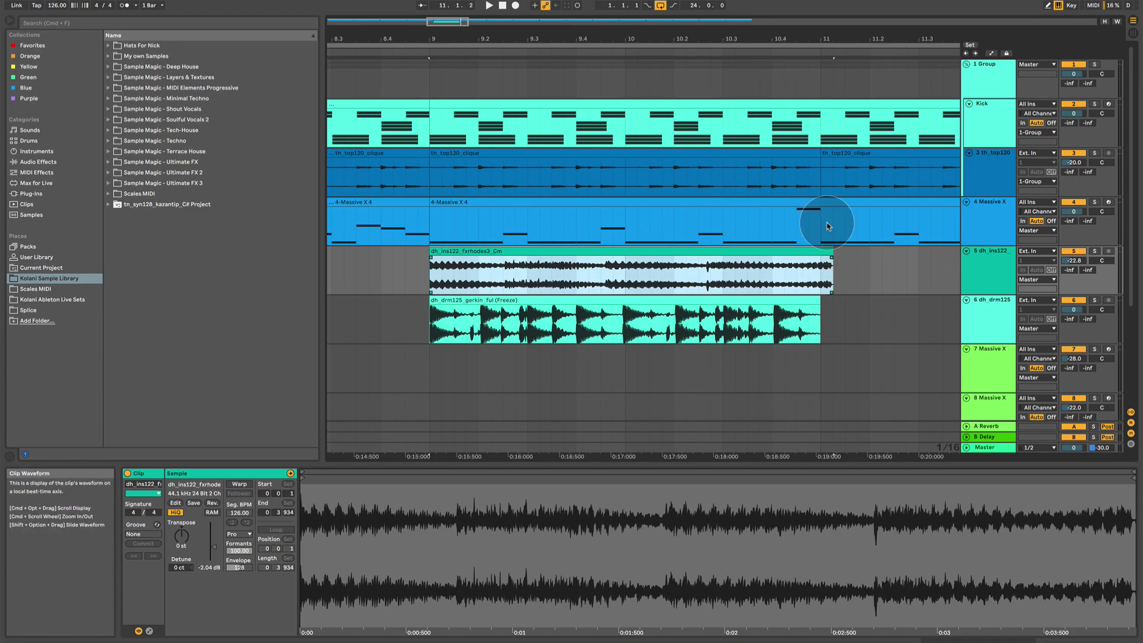
left_click(820, 79)
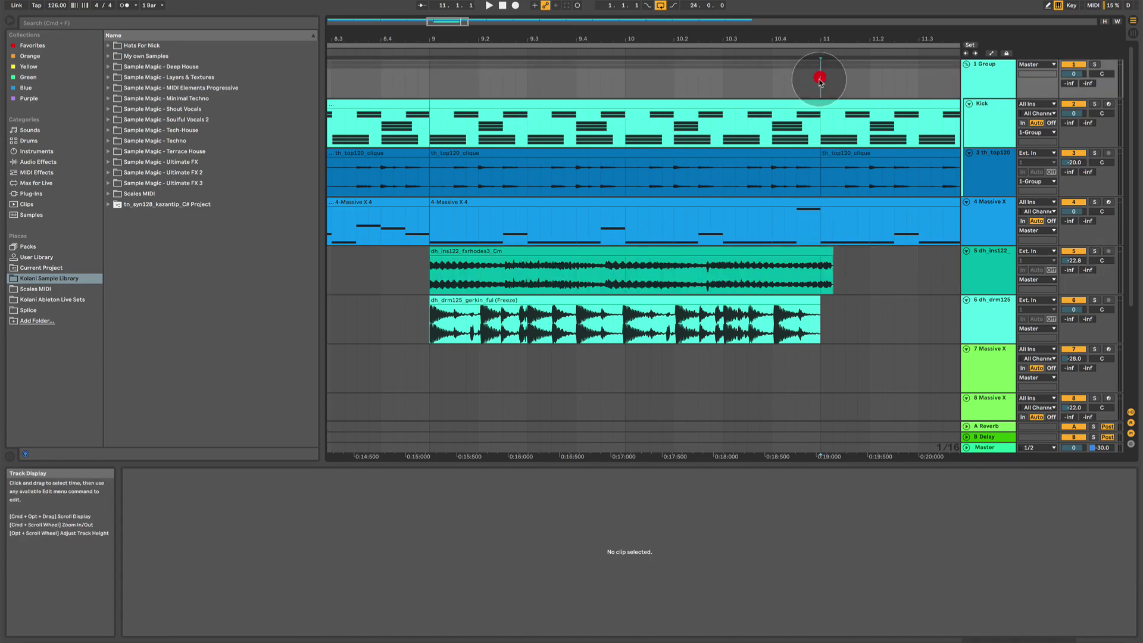
left_click(823, 275)
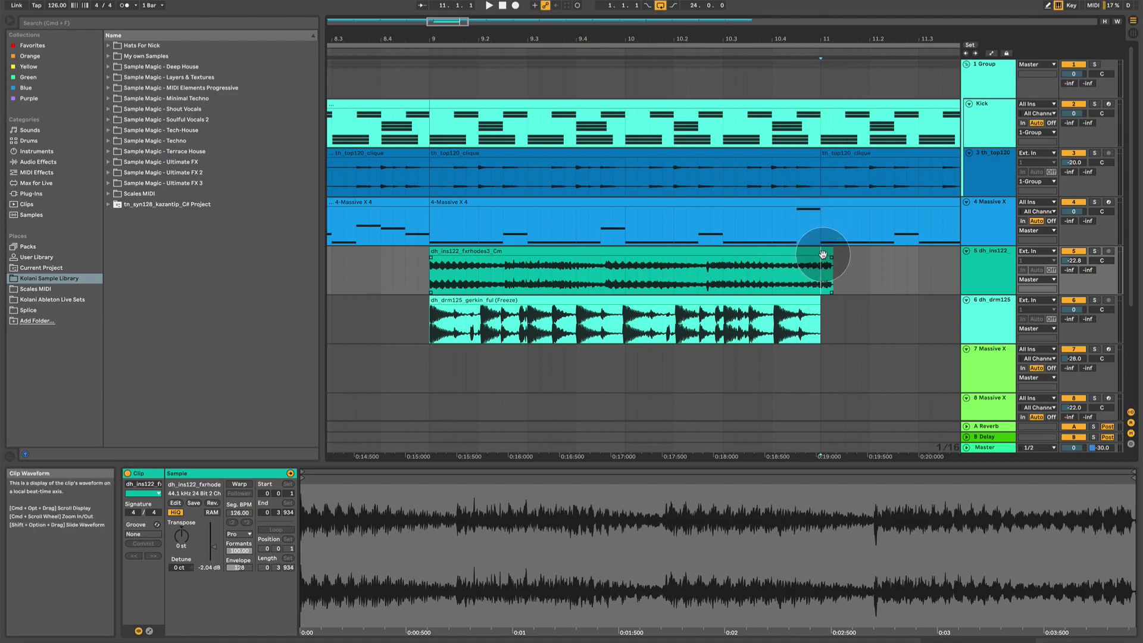
left_click(776, 253)
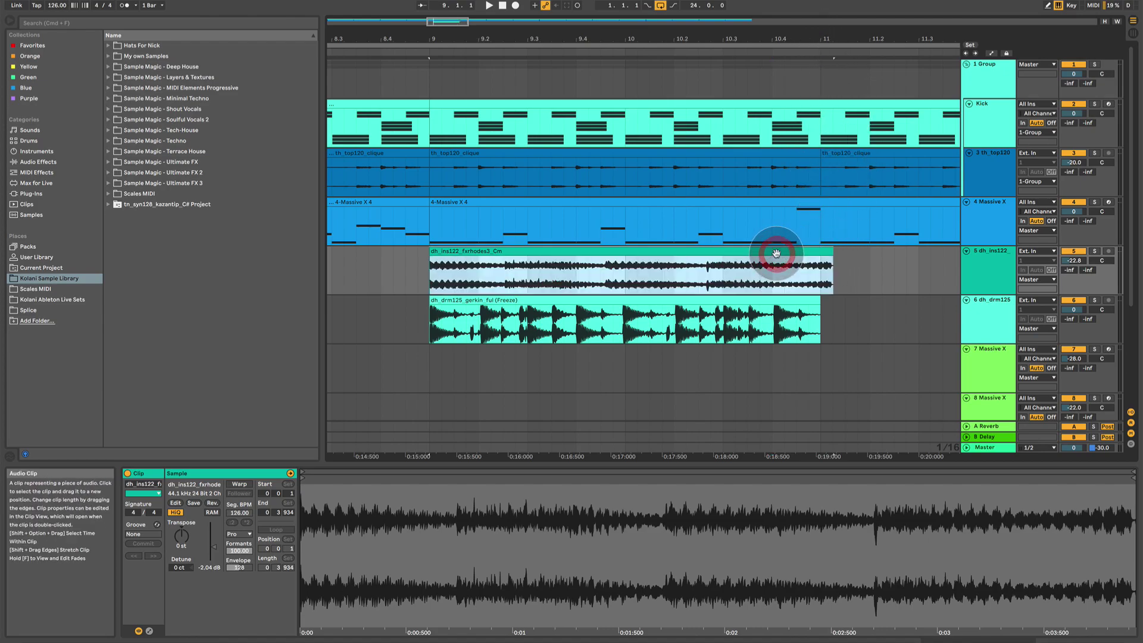
left_click(821, 264)
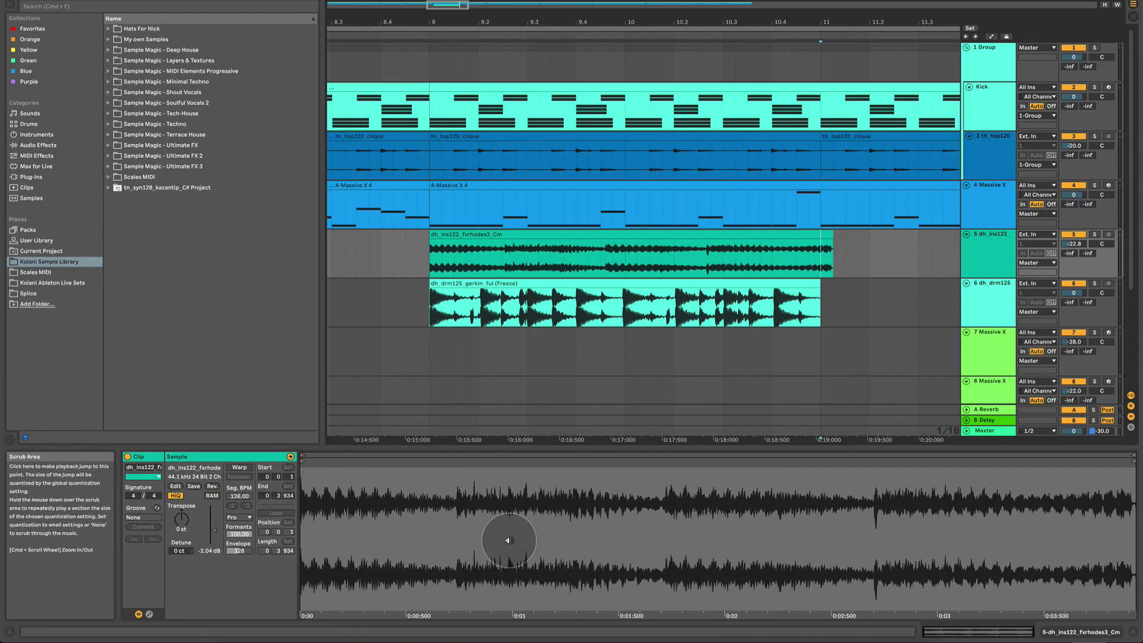
Reopen the dh_ins122 clip in the detail view and turn on Warp
left_click(1133, 632)
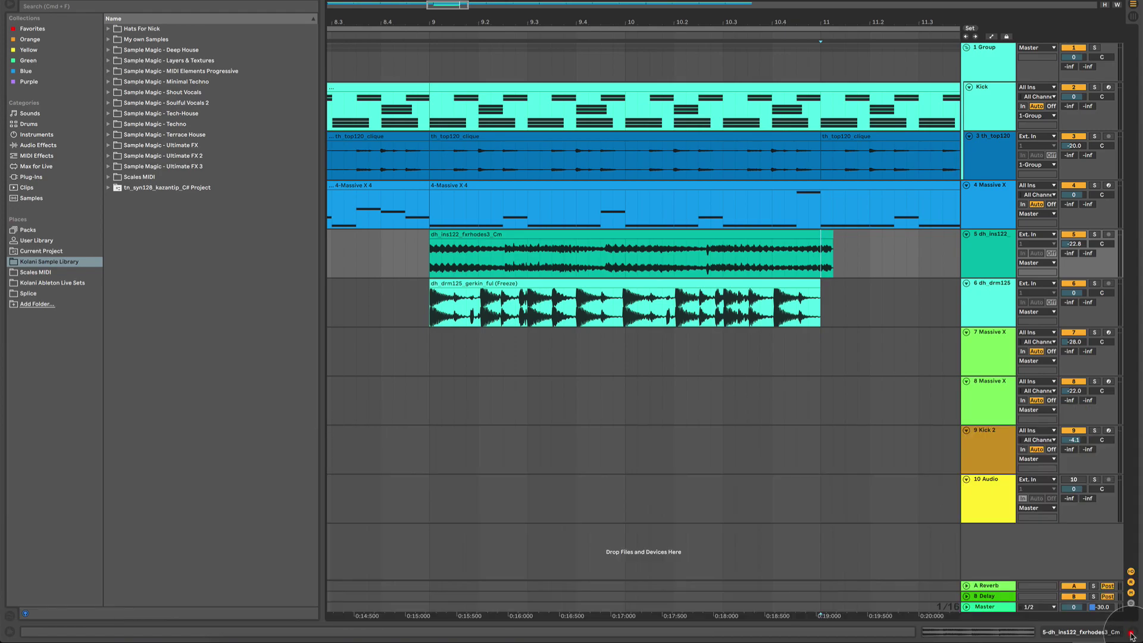
double_click(547, 234)
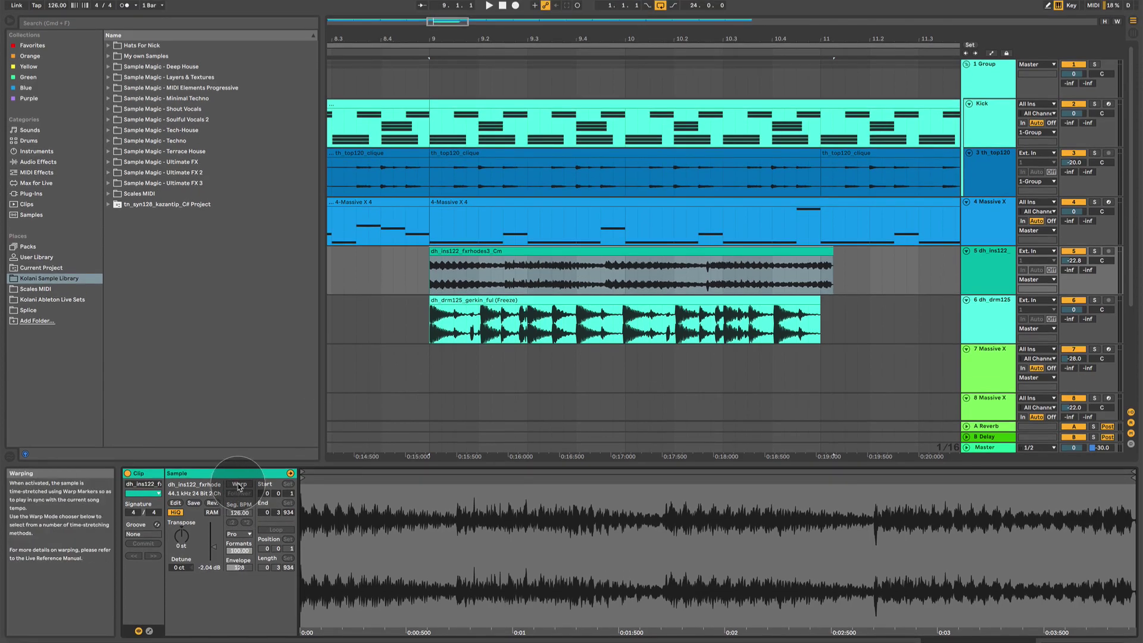
left_click(238, 484)
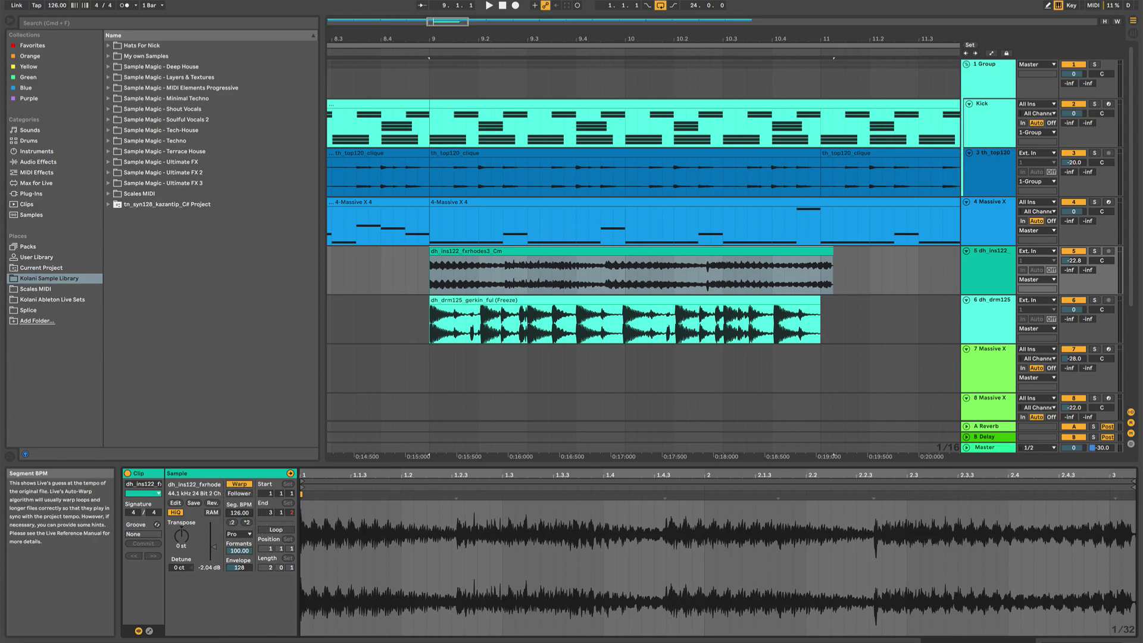
Try a 120 BPM segment tempo on dh_ins122, then undo back to 126
left_click_drag(239, 513, 239, 519)
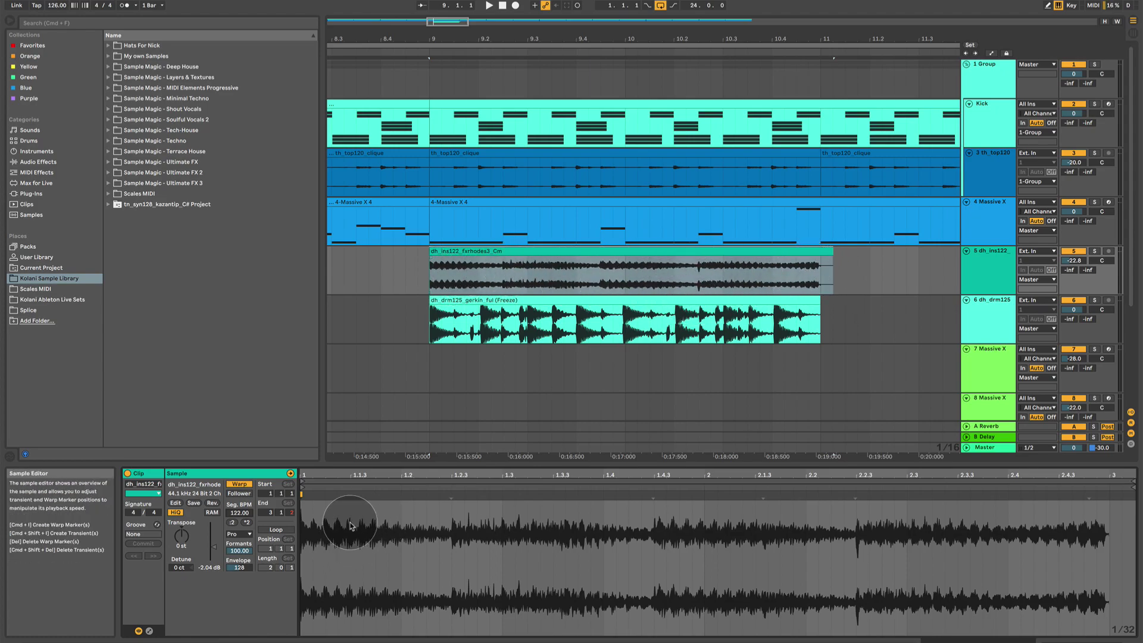
left_click(239, 513)
type("120")
key("Return")
key("super+z")
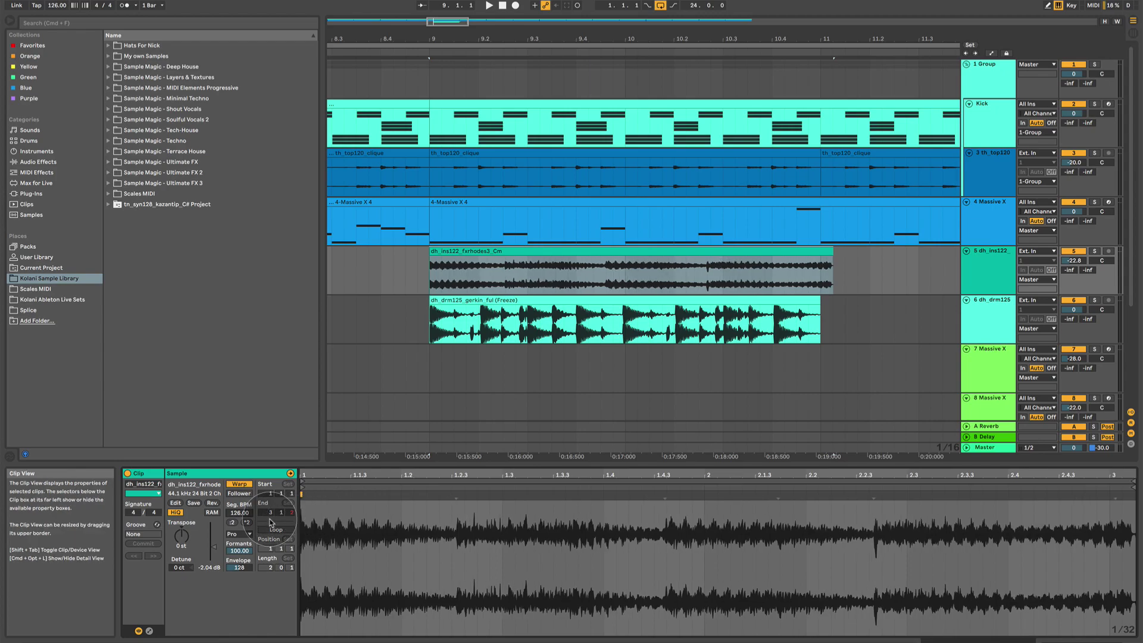
Set the segment tempo to 124, then nudge it down to 122 BPM
left_click(239, 512)
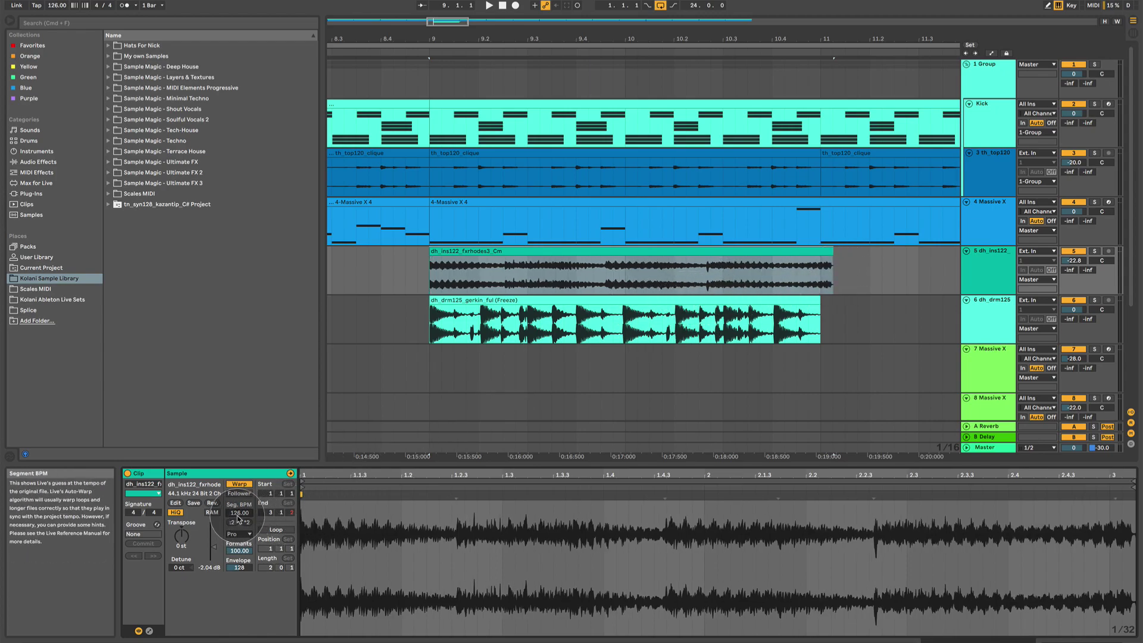
type("124")
key("Return")
key("Down")
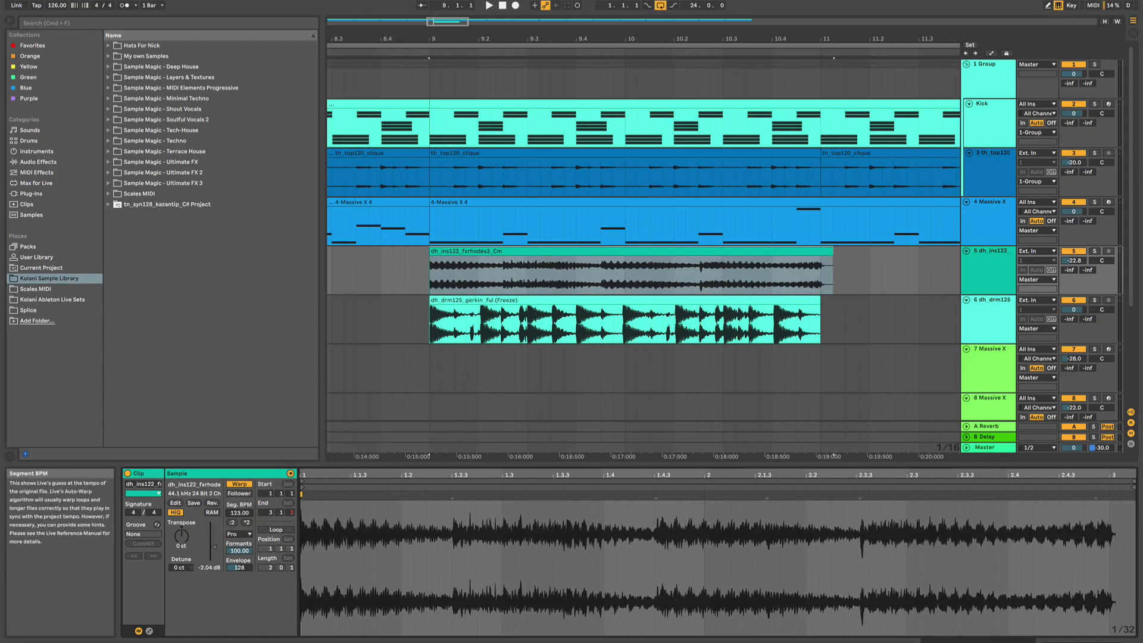
key("Down")
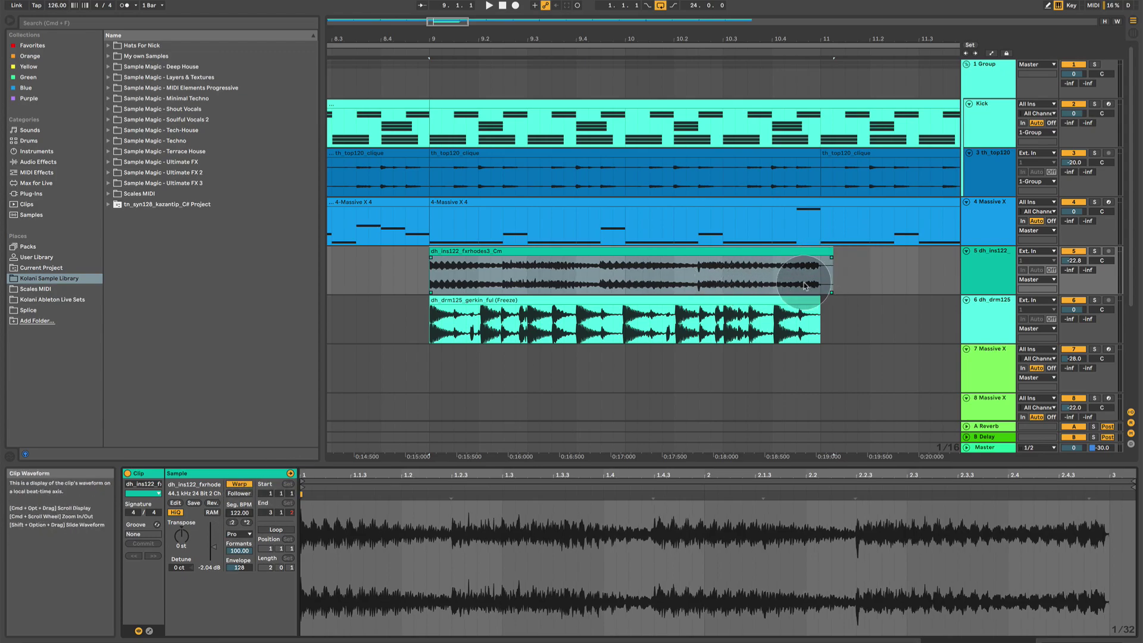
Reset the segment tempo to 126 and stretch the dh_ins122 clip to end at bar 11
type("126")
key("Return")
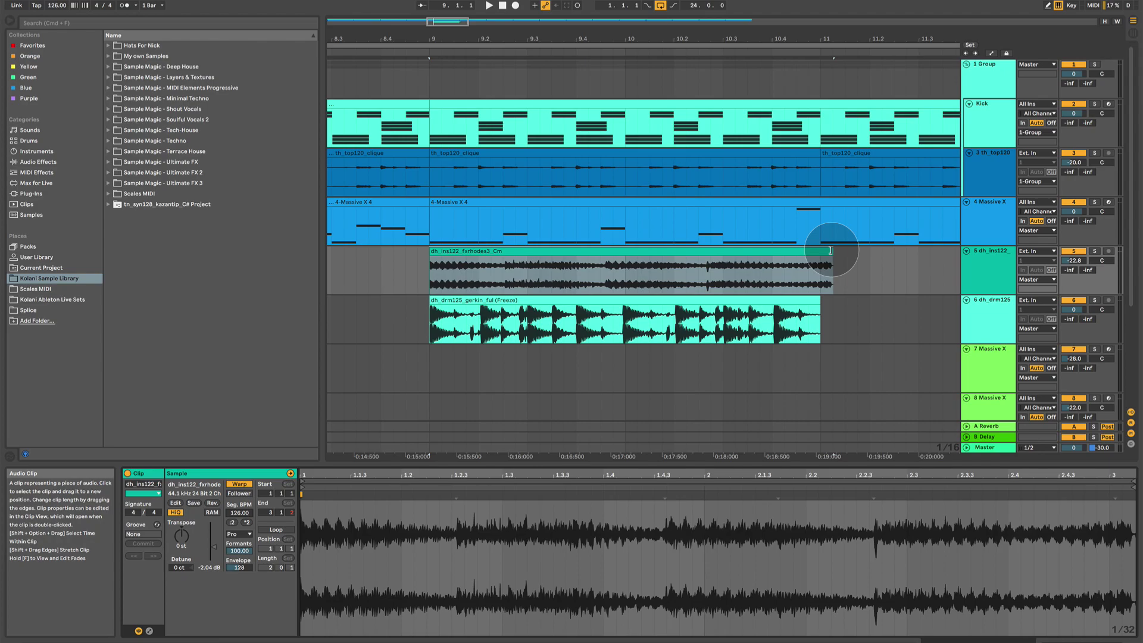
left_click_drag(829, 250, 821, 250)
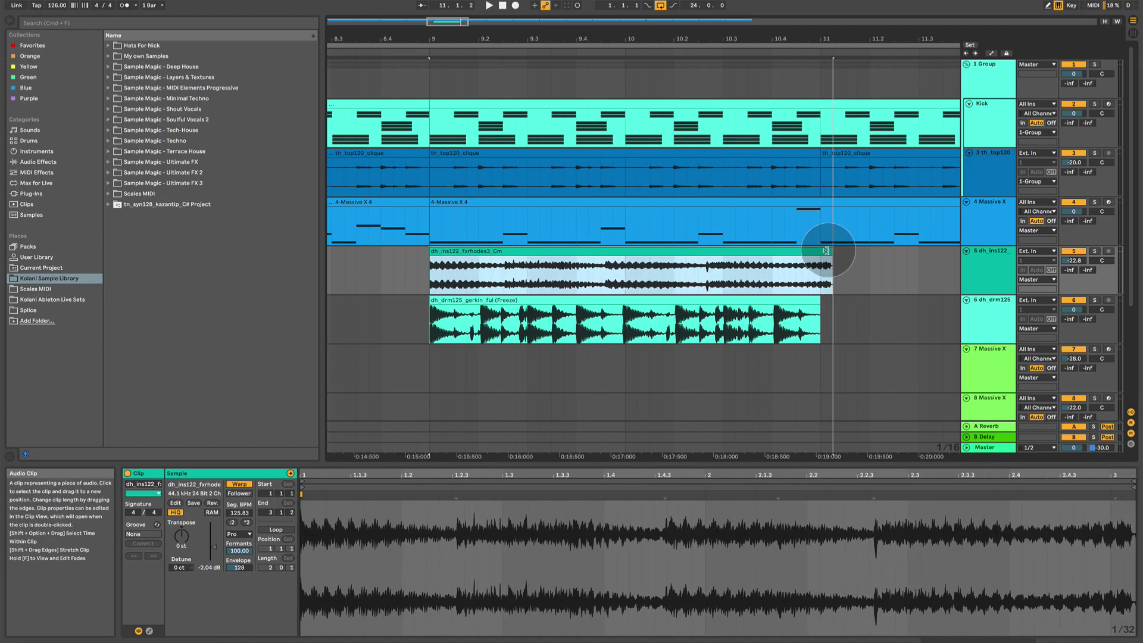
left_click_drag(820, 250, 820, 253)
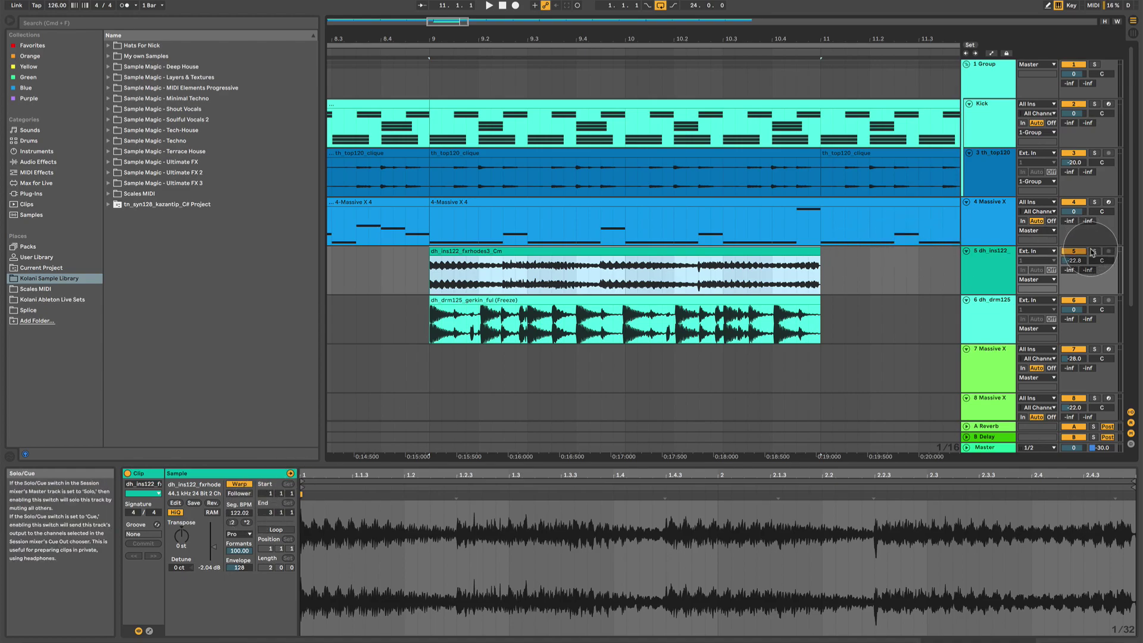
Mute and unmute the drums, stretch the rhodes clip slightly past bar 11, and replay from bar 9
left_click(1073, 301)
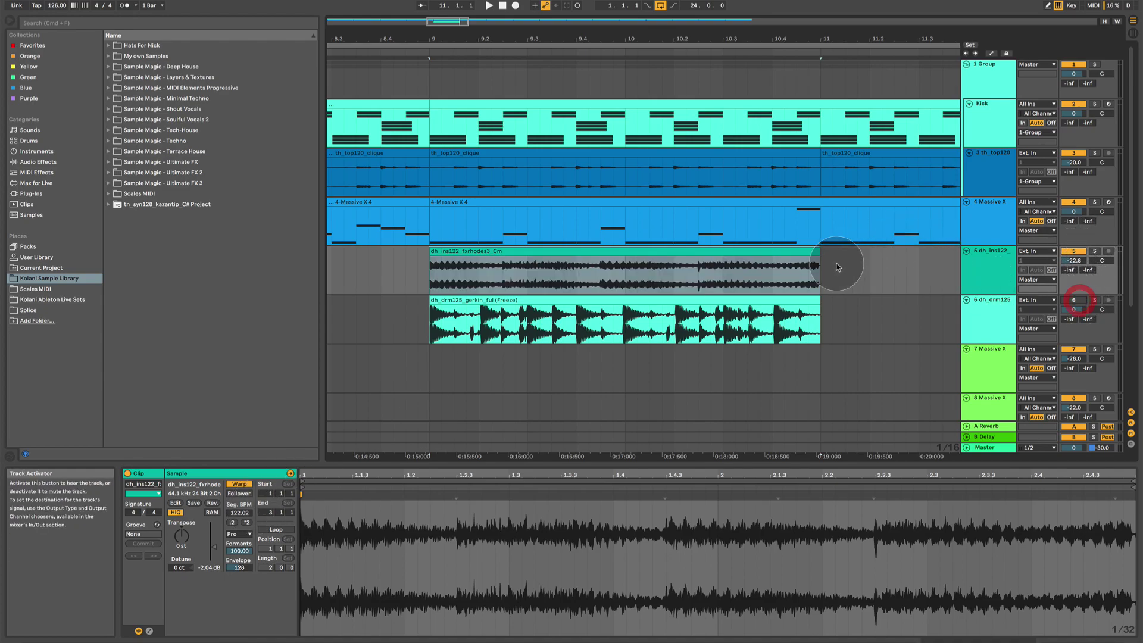
left_click(1073, 301)
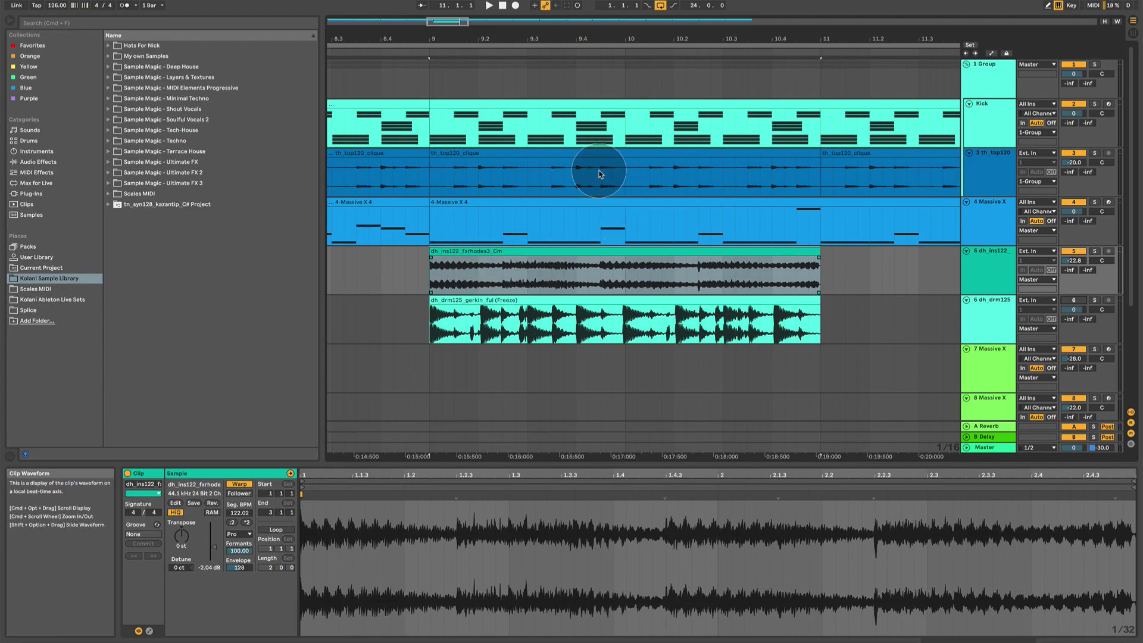
left_click(424, 269)
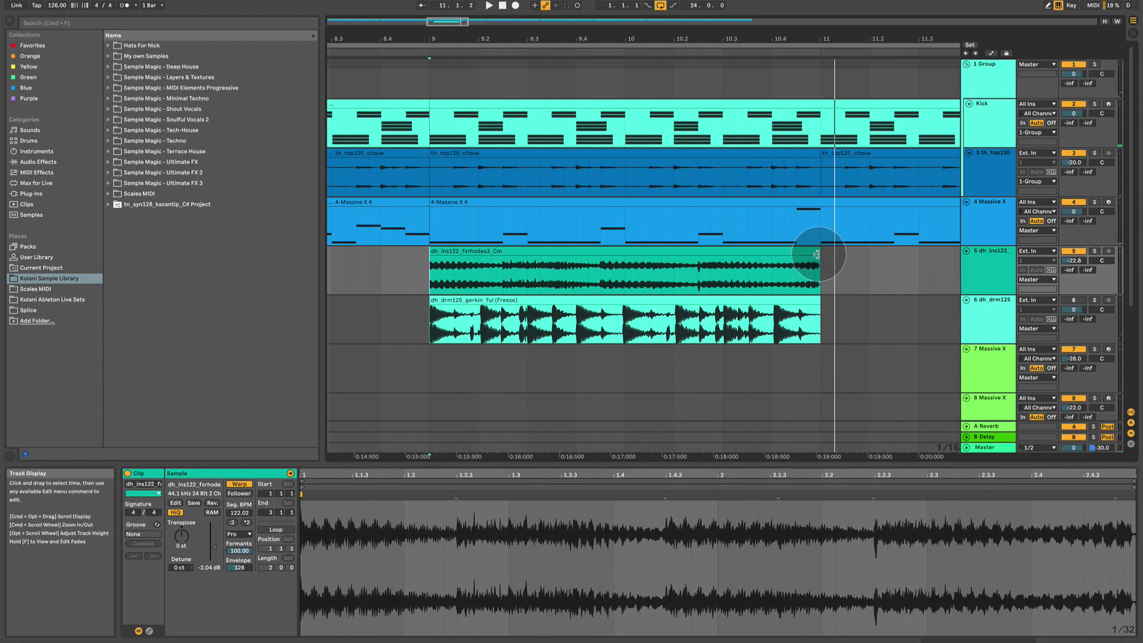
left_click_drag(819, 254, 826, 254)
key("space")
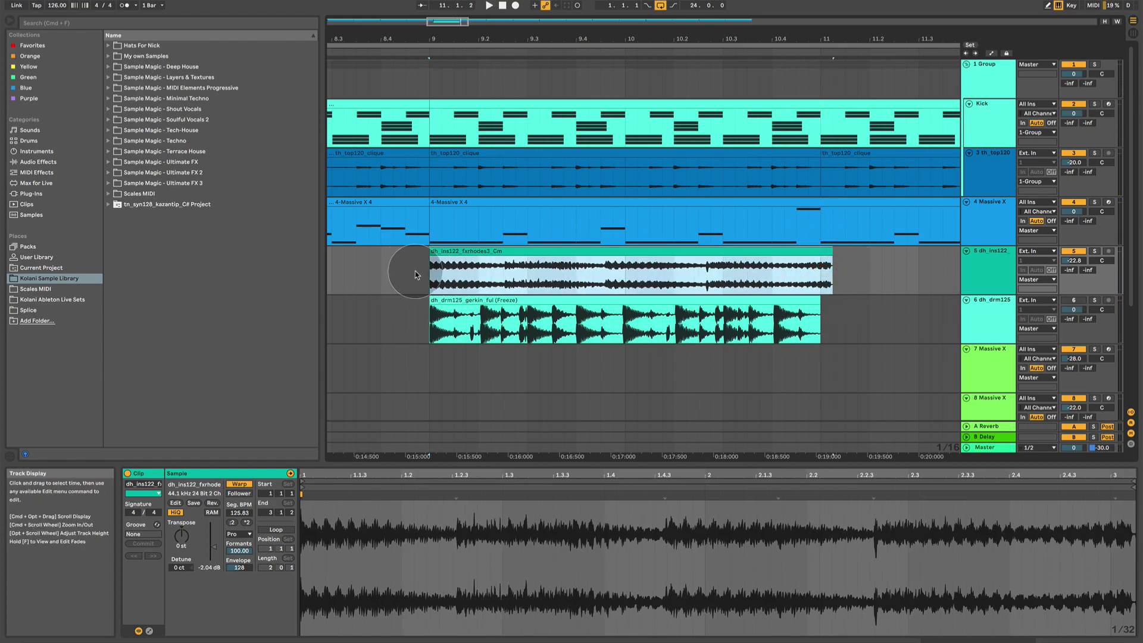
left_click(420, 268)
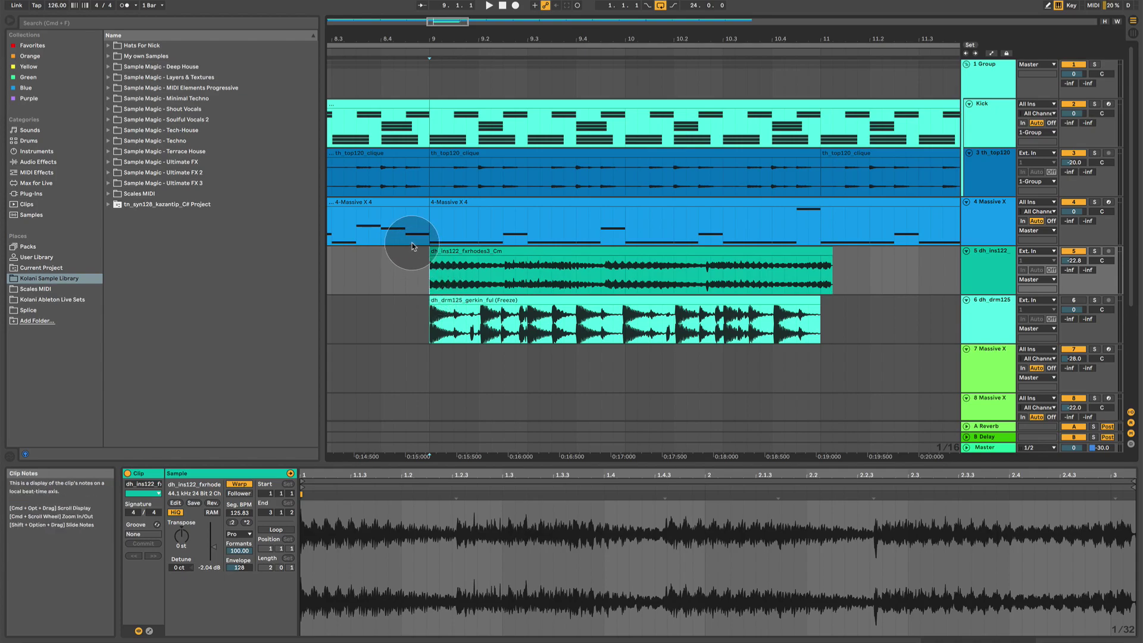
key("space")
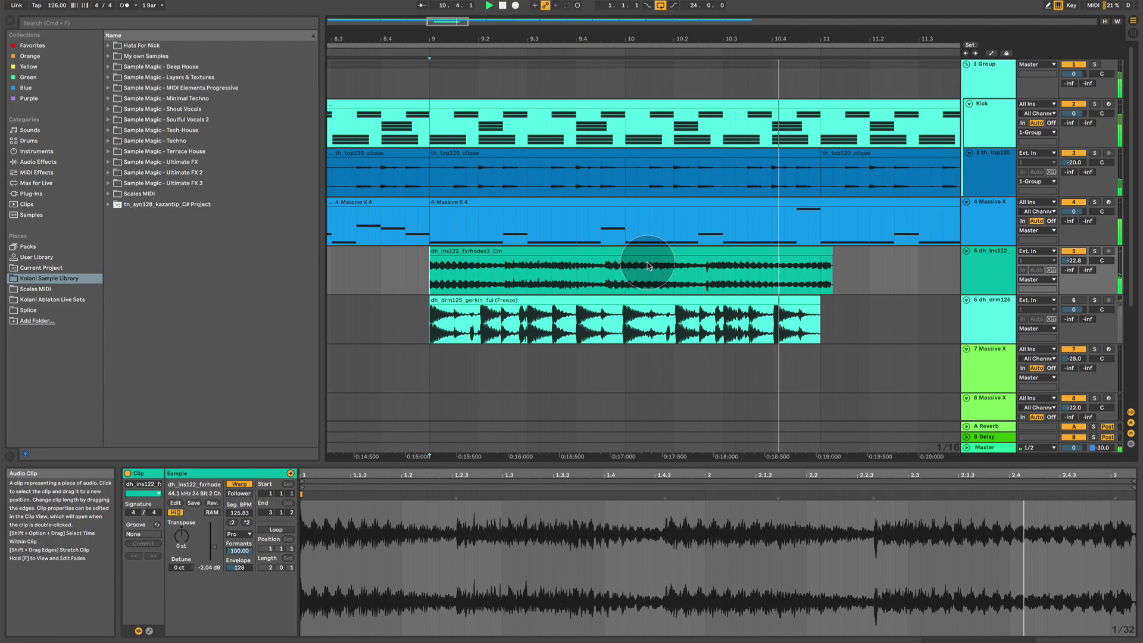
Zoom in on a rhodes transient, play from the clip start, and pull its end to bar 11
left_click(608, 278)
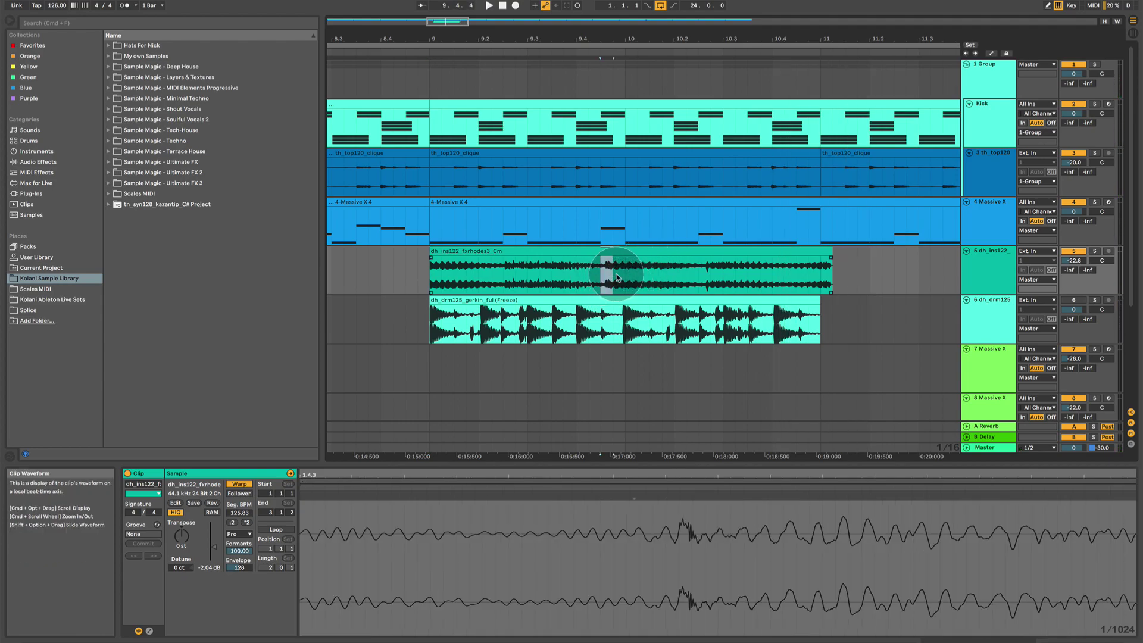
left_click_drag(694, 271, 720, 269)
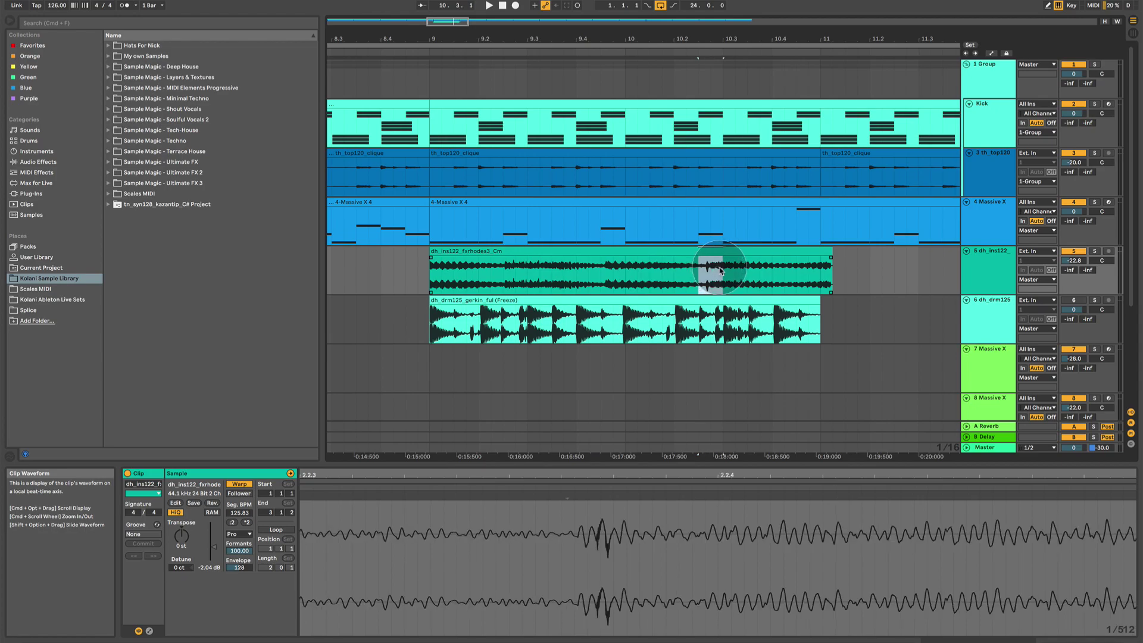
left_click(685, 271)
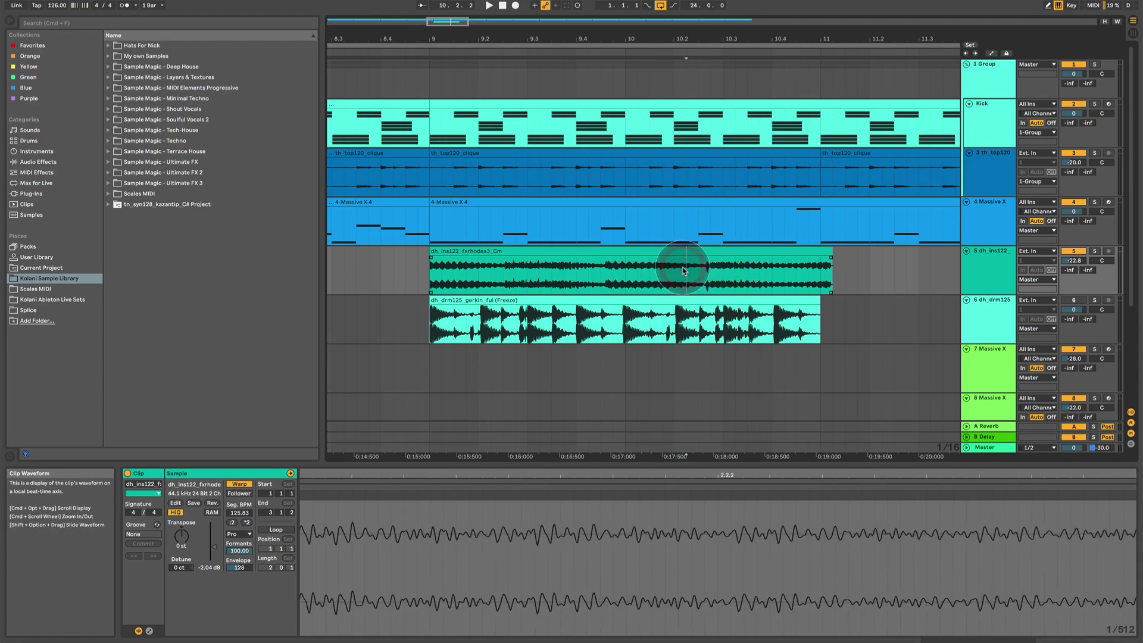
left_click(430, 274)
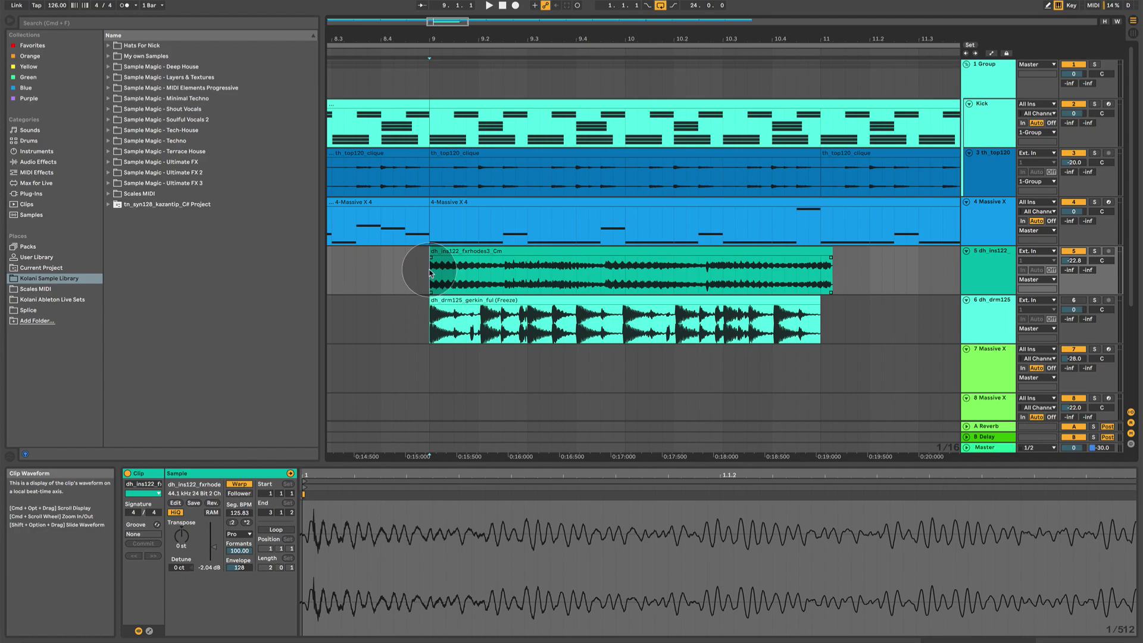
key("space")
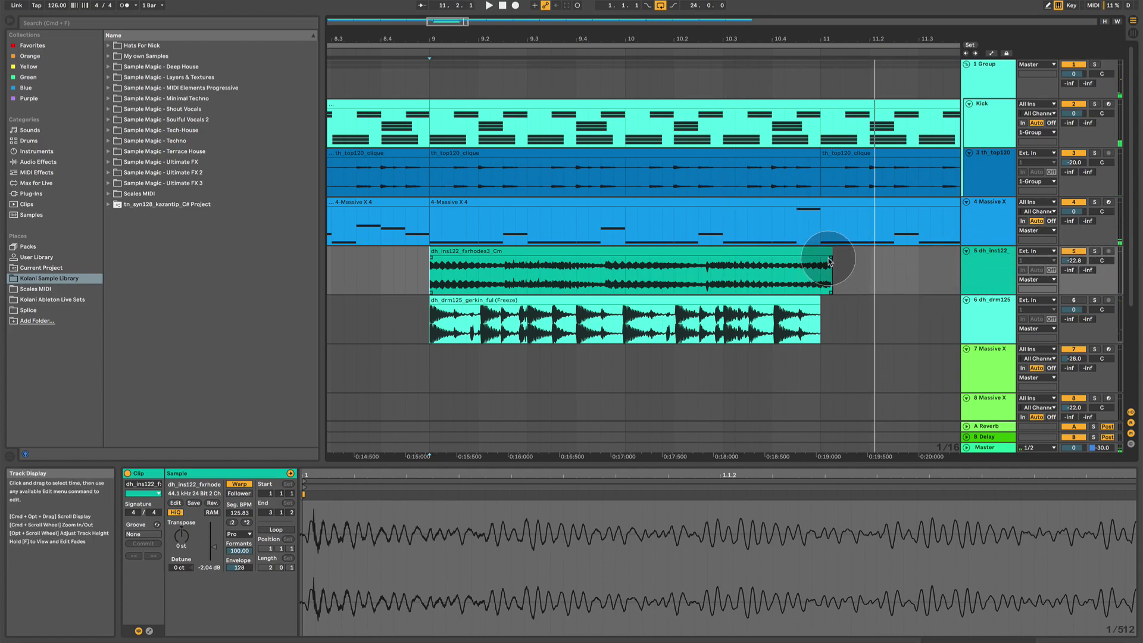
left_click_drag(827, 252, 821, 251)
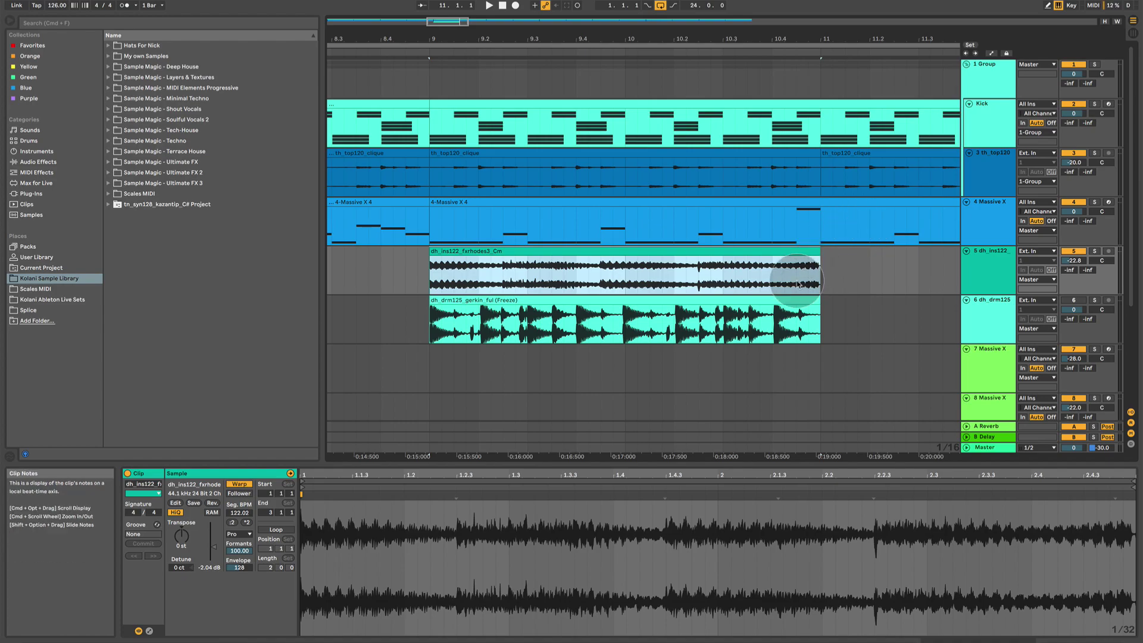
Show the frozen dh_drm125_gerkin_ful drum clip's waveform in Clip View
left_click(637, 300)
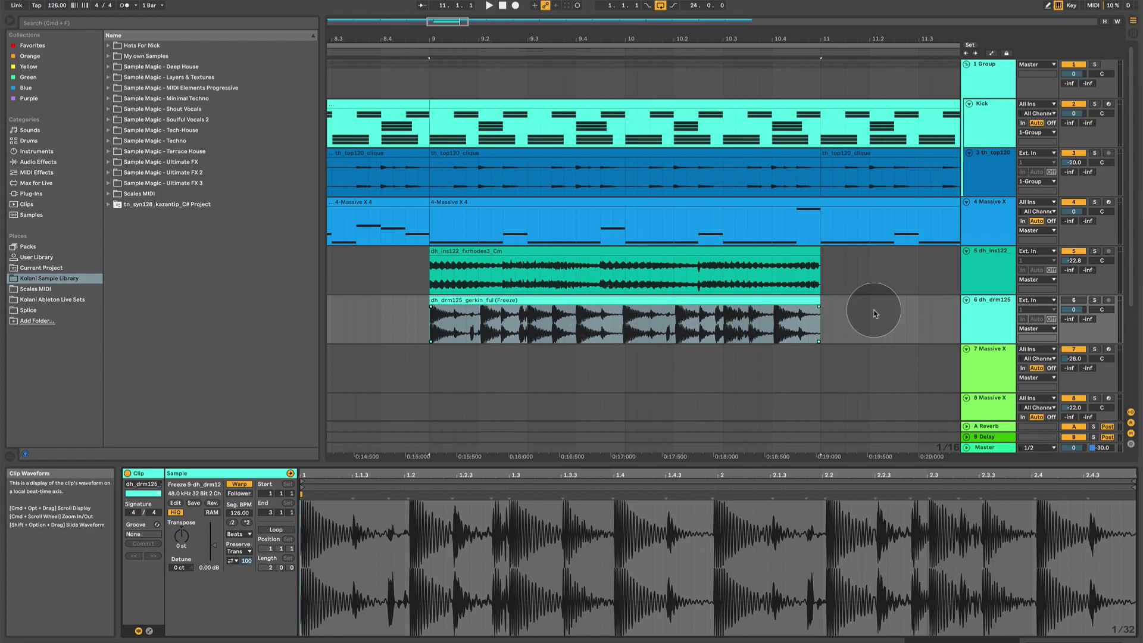
Solo the dh_drm125 drum track 6 and play its loop from bar 9
left_click(1077, 301)
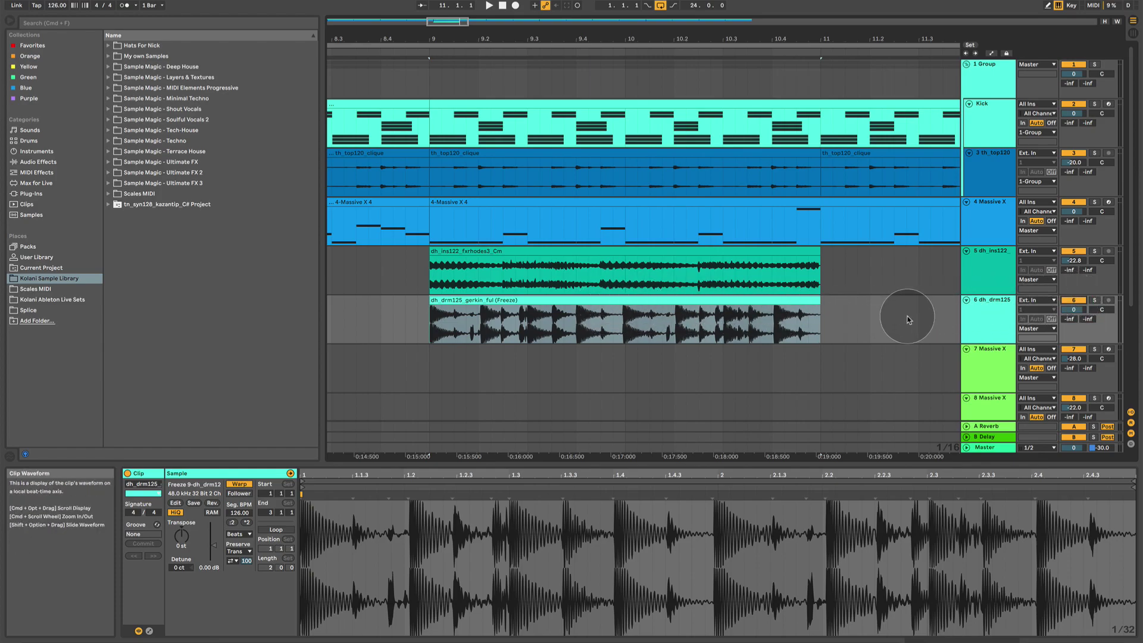
left_click(1095, 301)
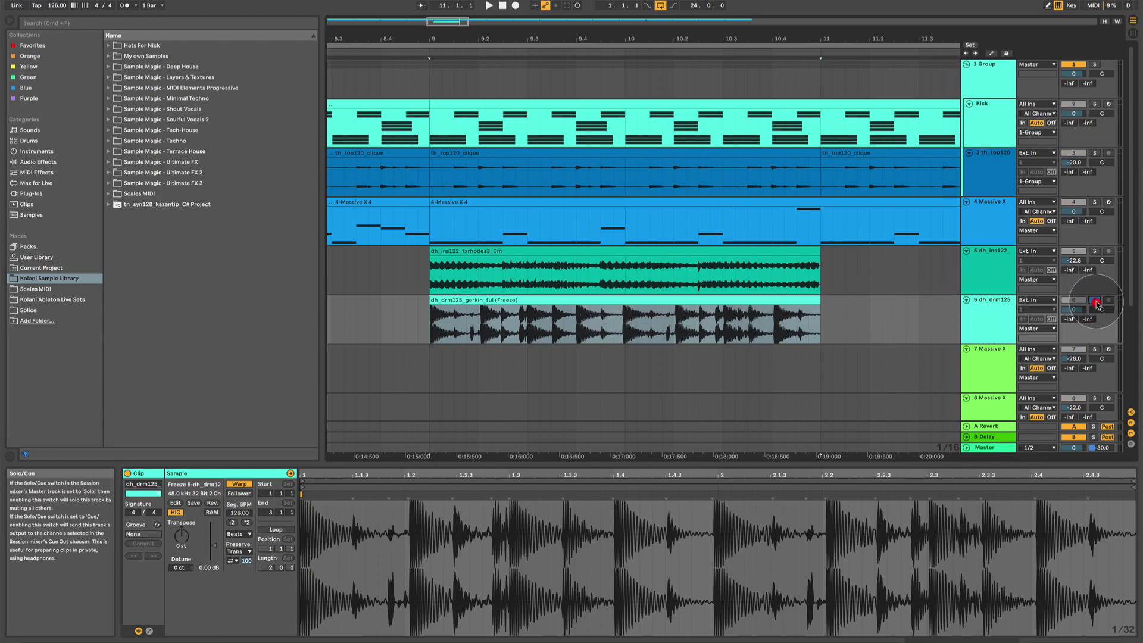
left_click(431, 323)
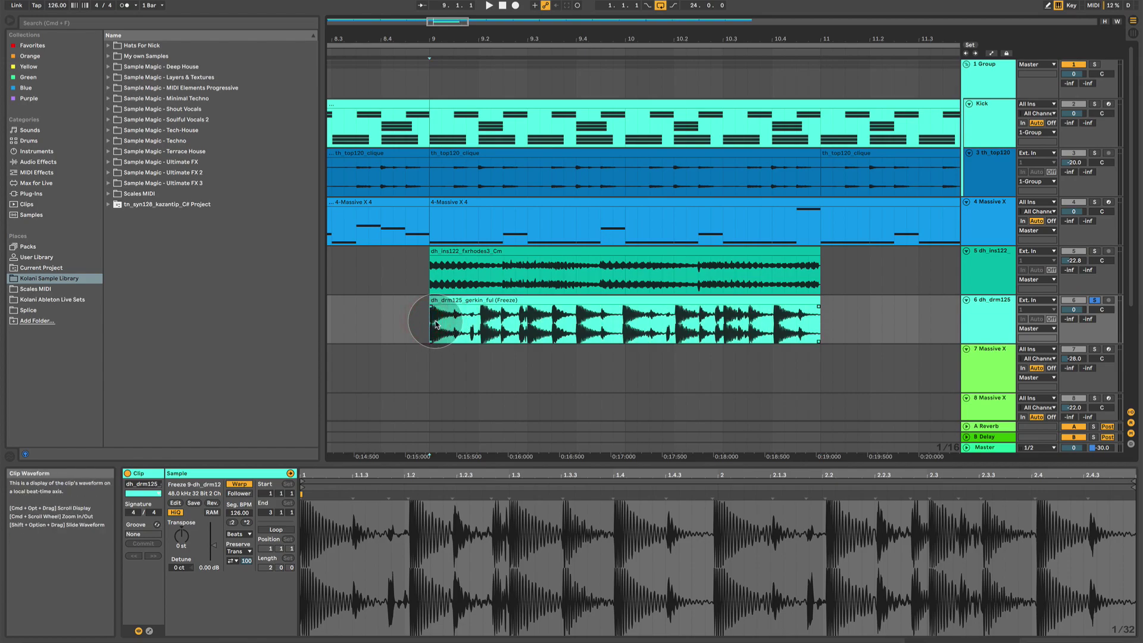
key("space")
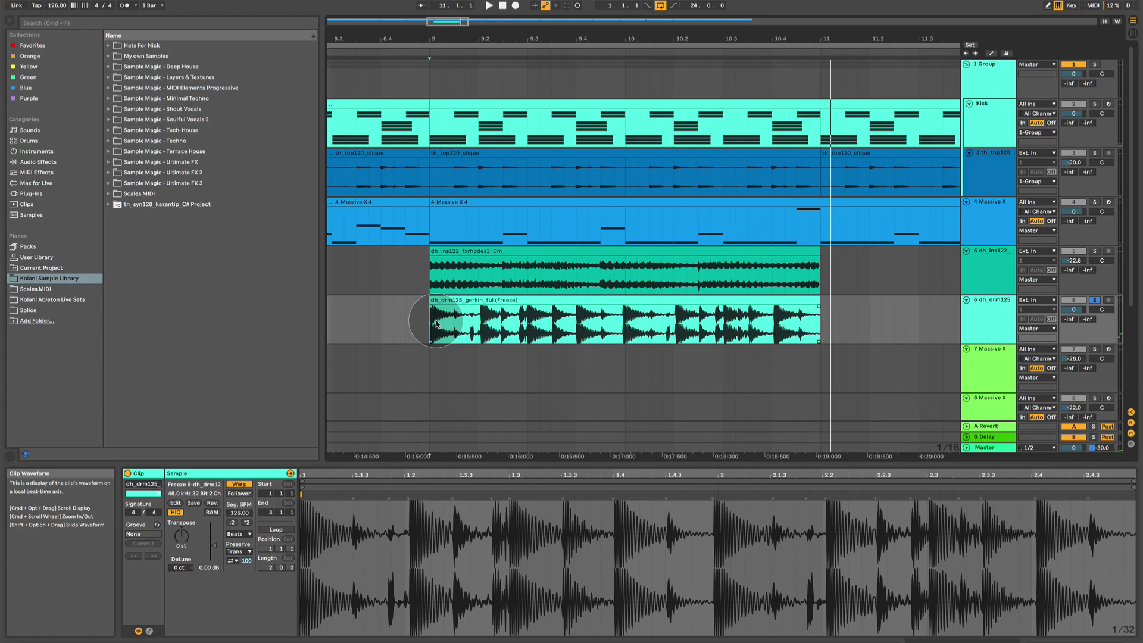
left_click(485, 308)
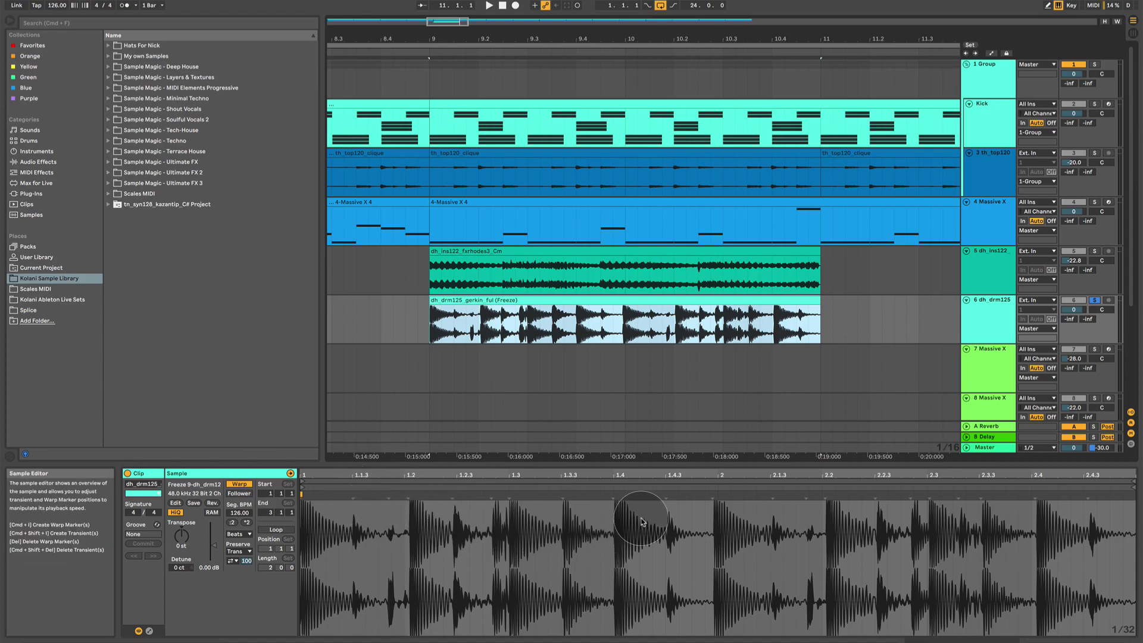
left_click_drag(630, 481, 630, 500)
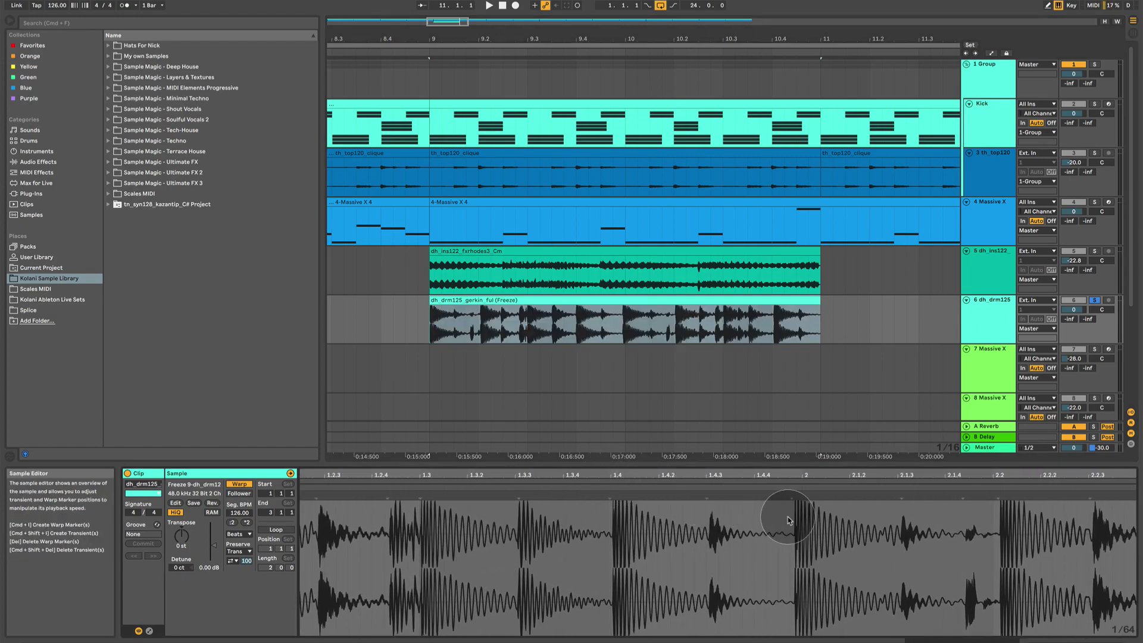
mouse_move(791, 500)
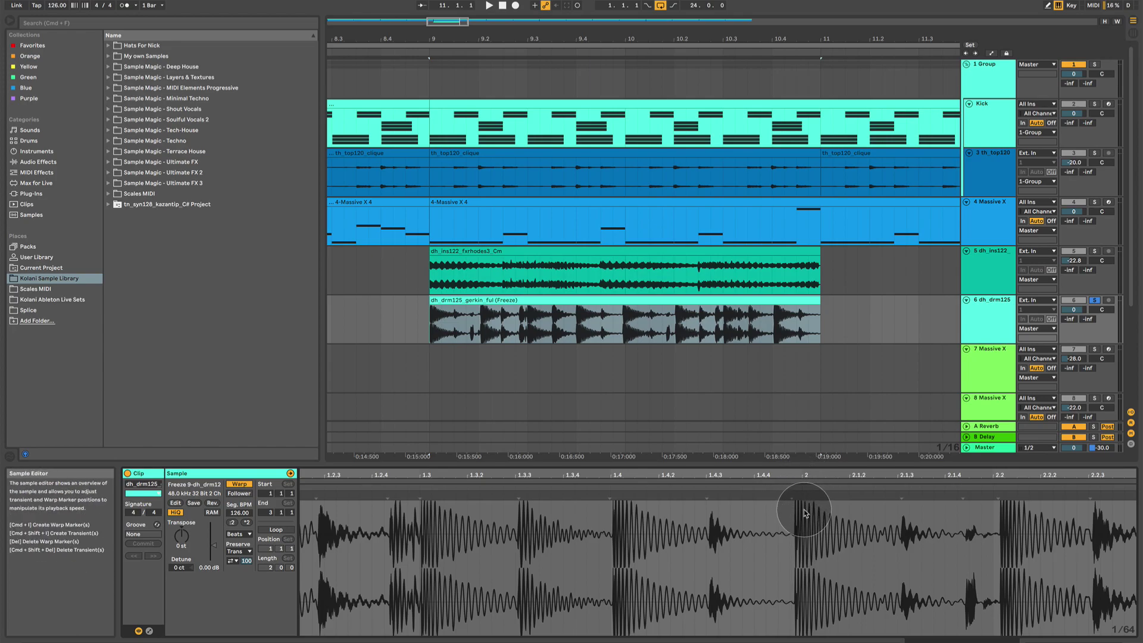
left_click(803, 515)
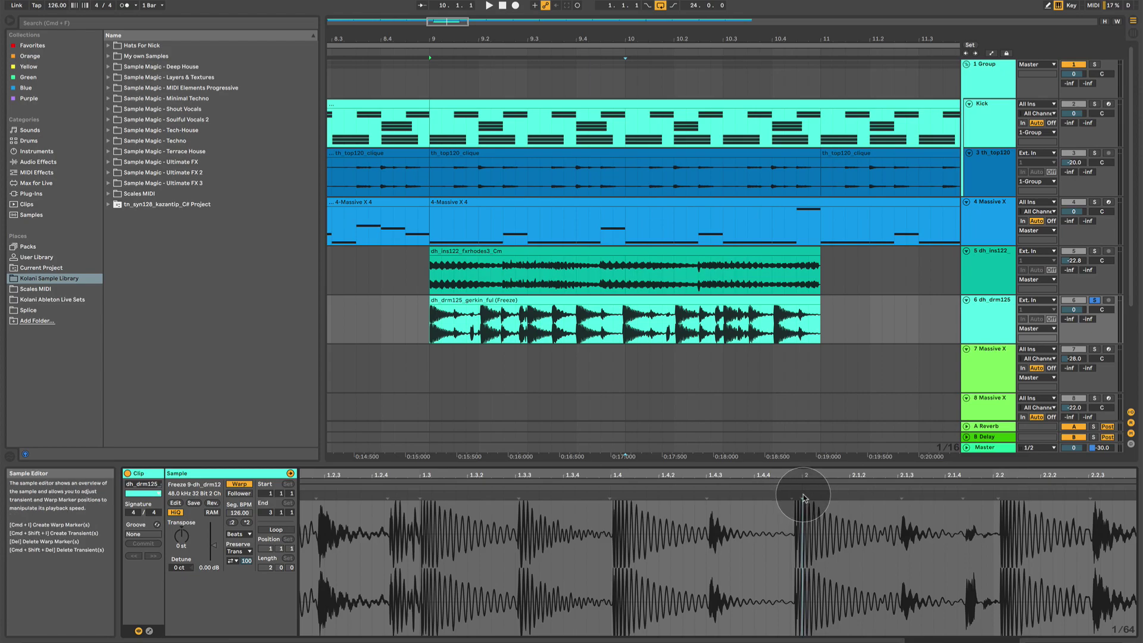
left_click_drag(770, 474, 771, 458)
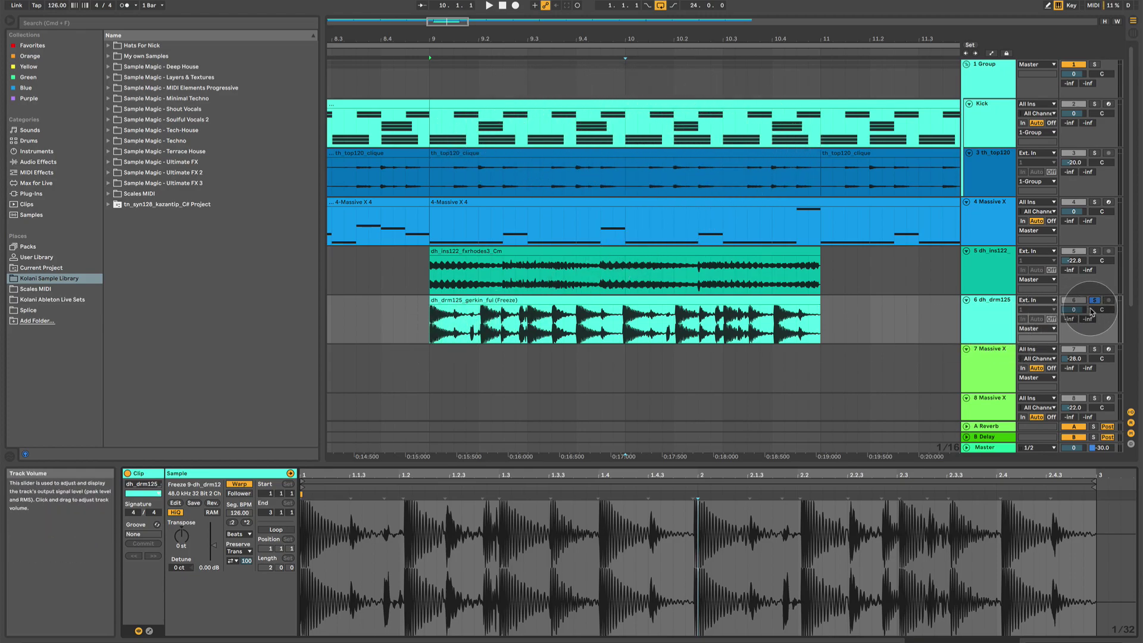
Solo Kick with the drums, lower track 6 volume to -7.9 dB, and play them together
left_click(1094, 105)
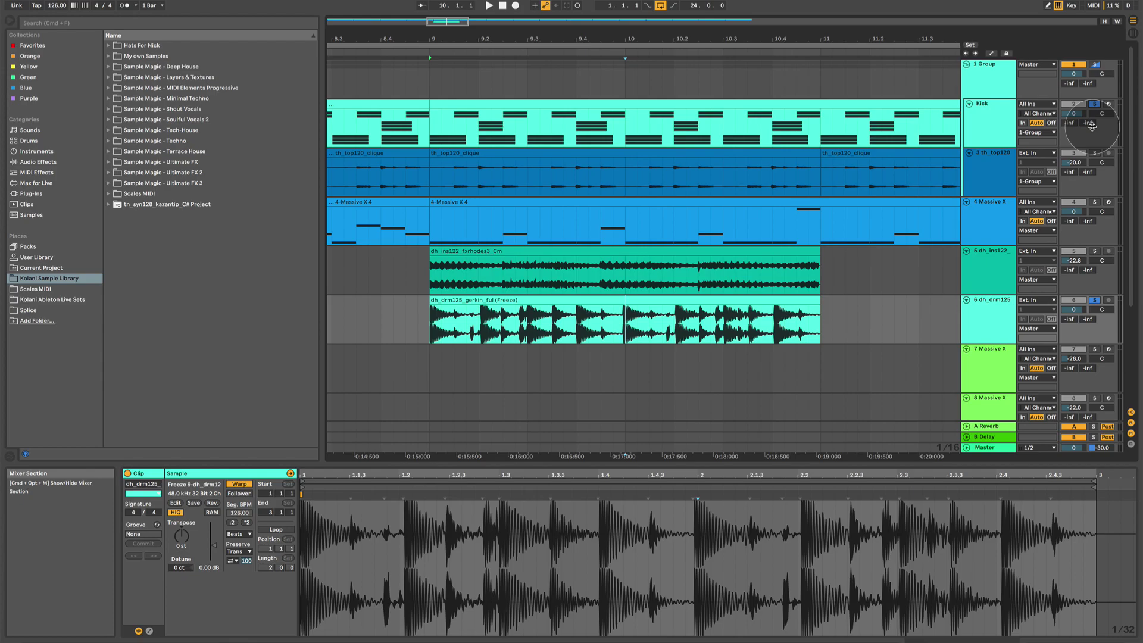
left_click(425, 317)
key("space")
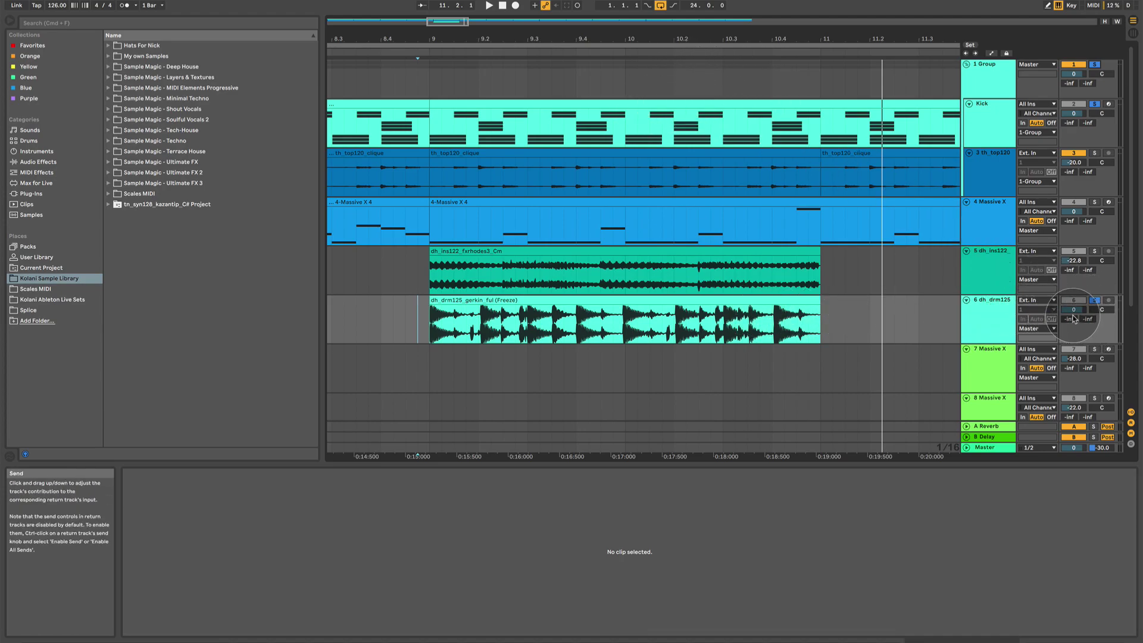
left_click_drag(1074, 309, 1074, 313)
left_click(418, 324)
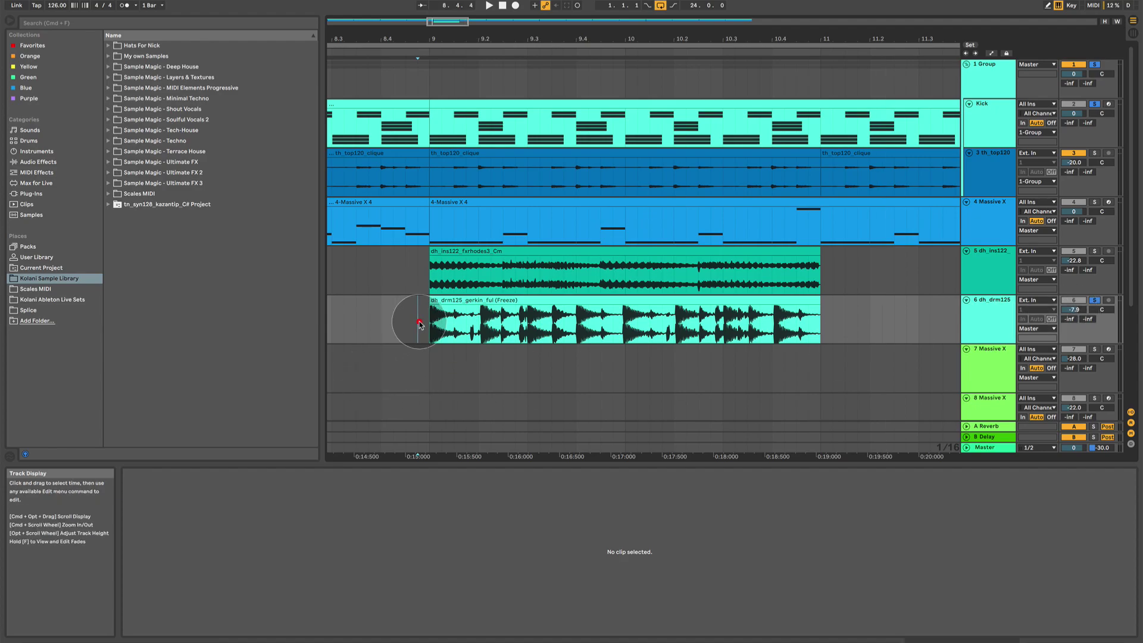
key("space")
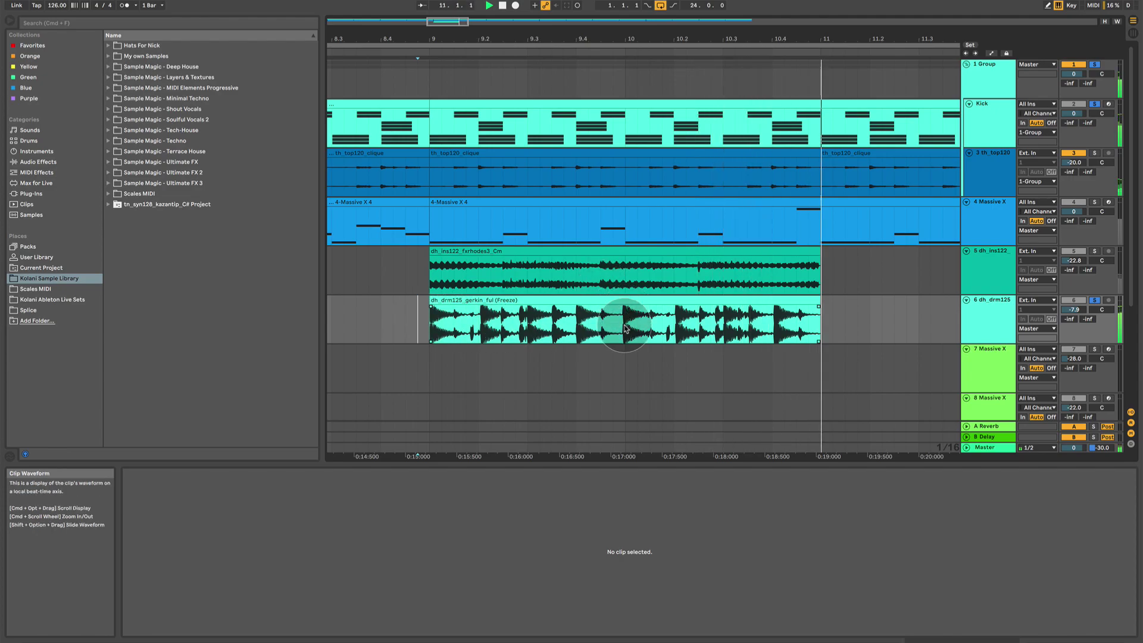
key("space")
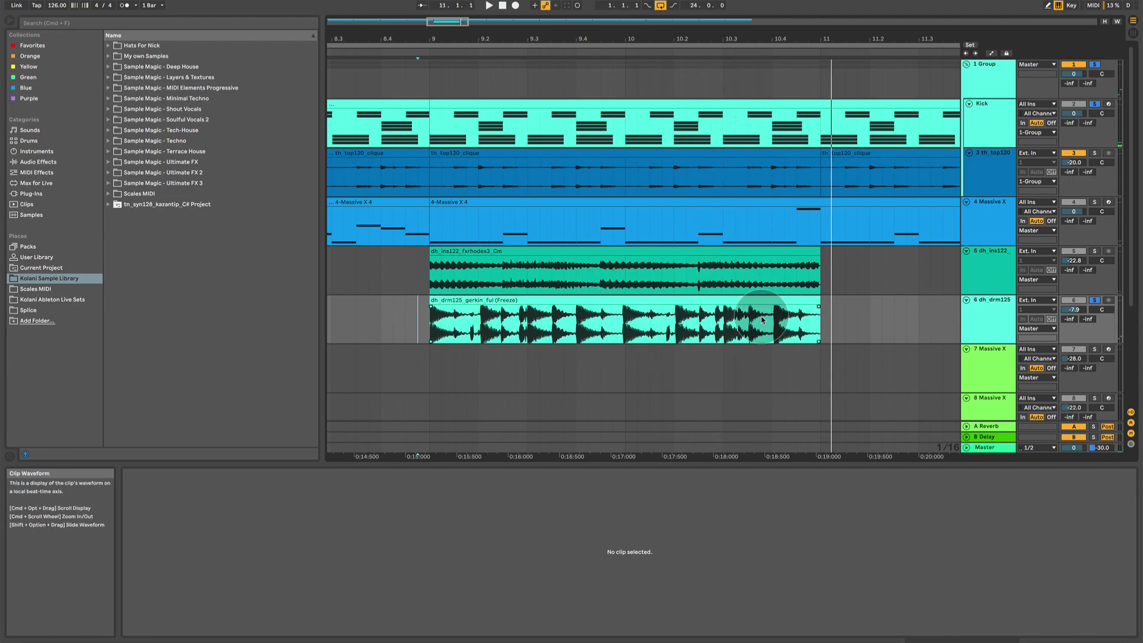
left_click(680, 300)
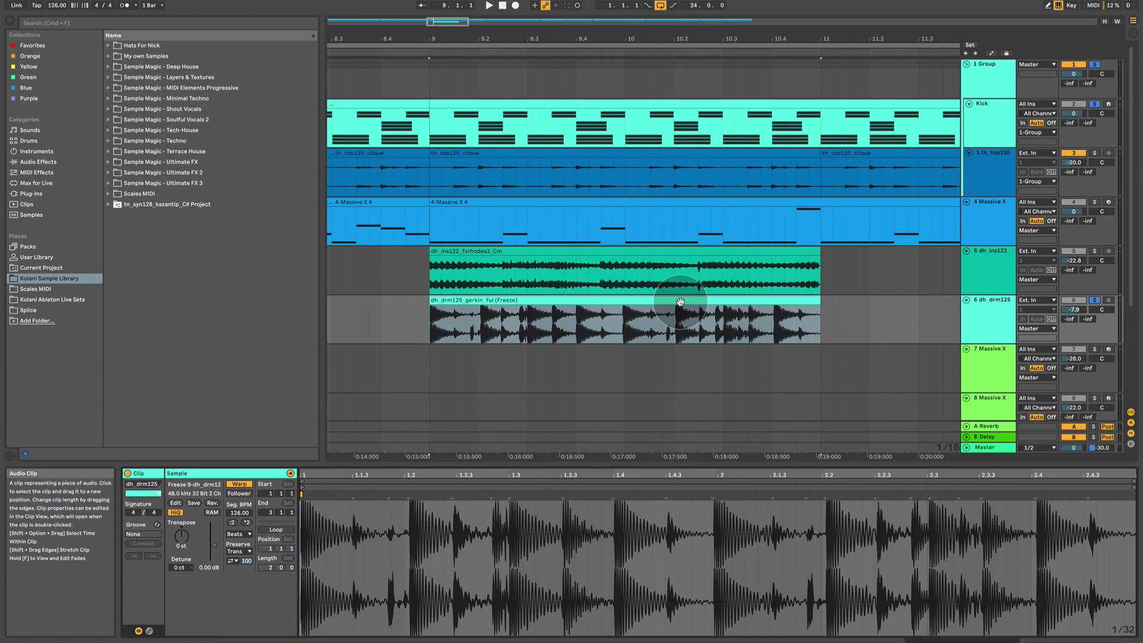
Toggle warping off and on for the drum clip and replay from around beat 1.2.3
left_click(387, 498)
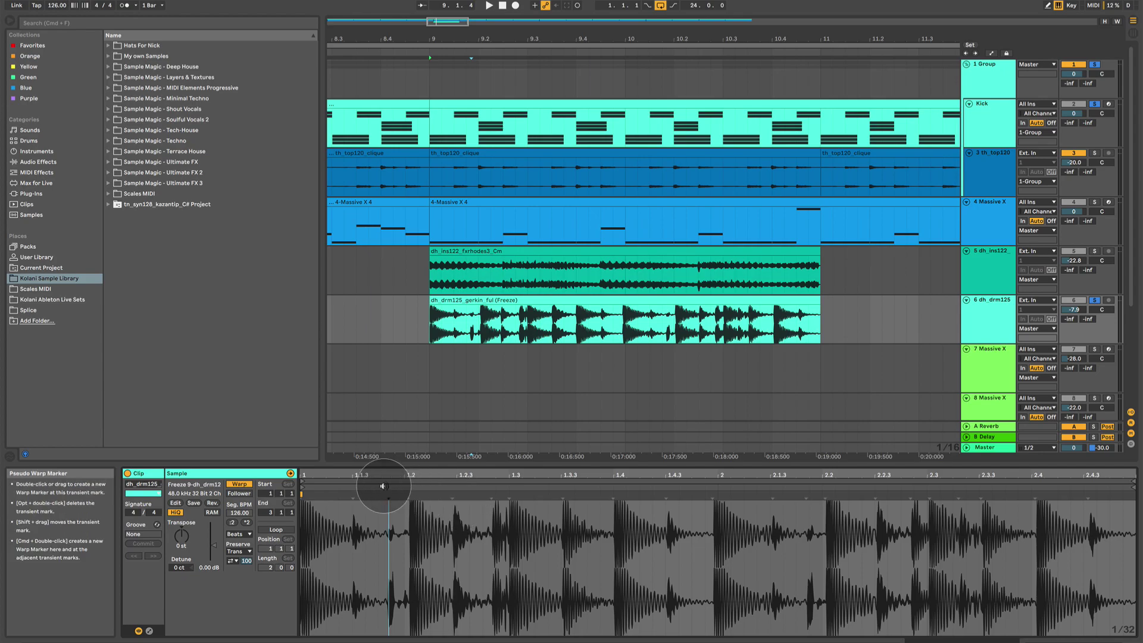
left_click(238, 483)
left_click(239, 484)
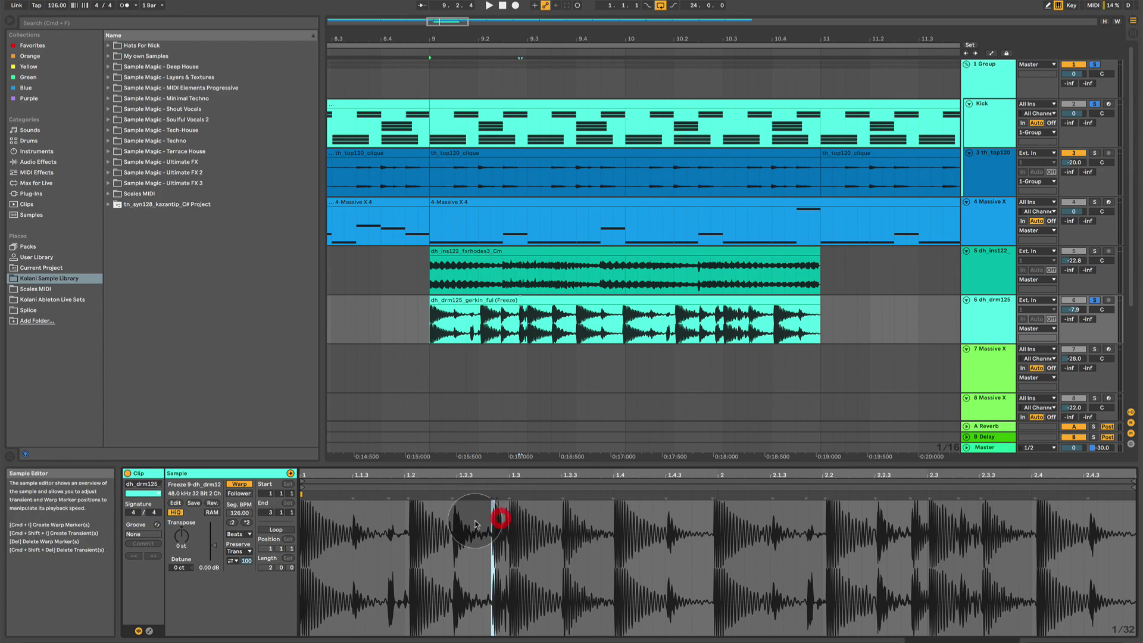
left_click(454, 522)
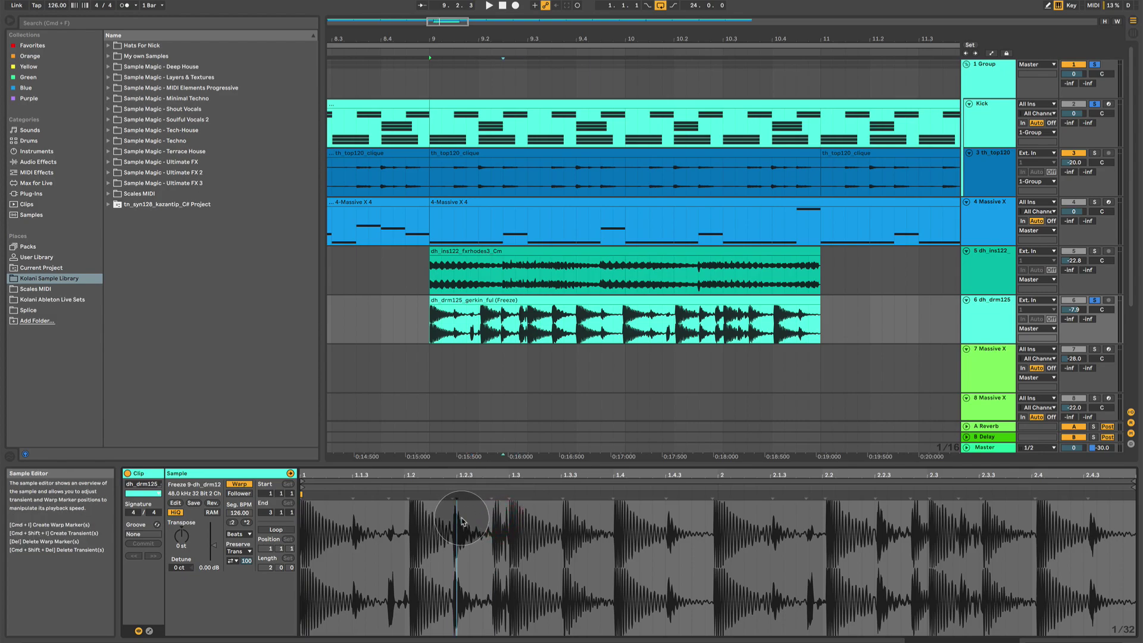
Remove the misplaced marker near beat 1.3 and pin markers before 1.4.3 and at beat 2
double_click(510, 494)
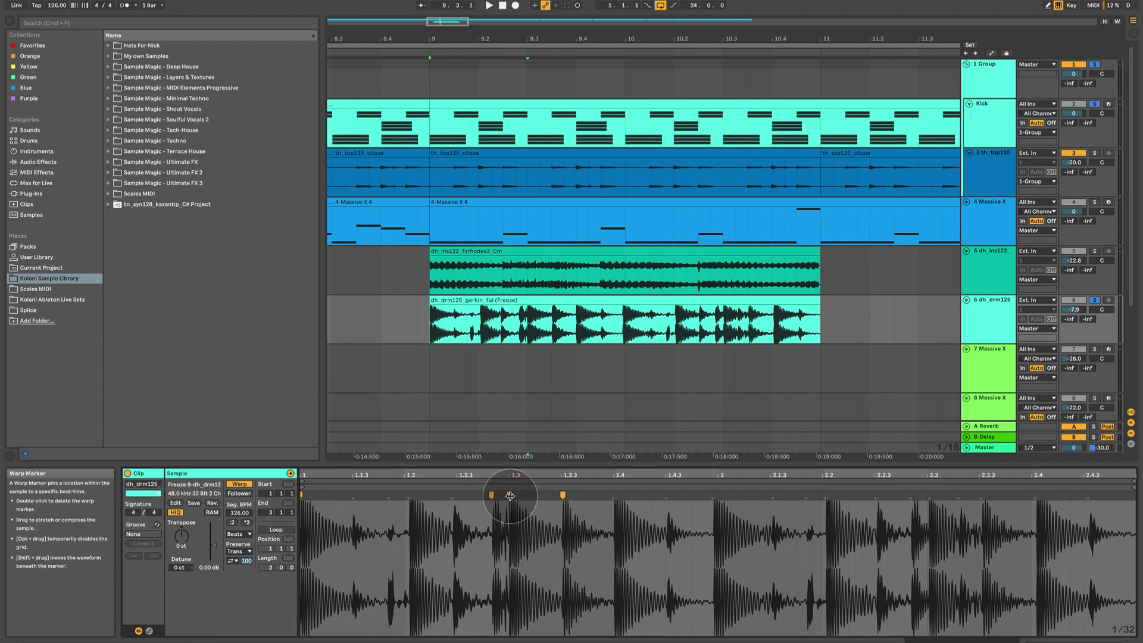
left_click(513, 495)
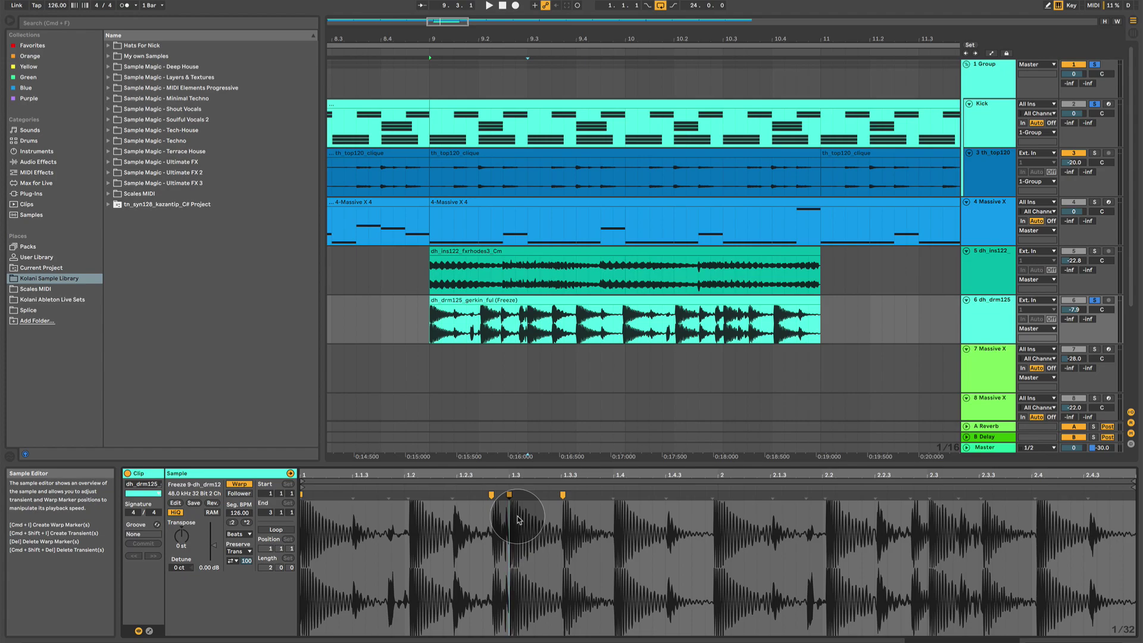
key("super+z")
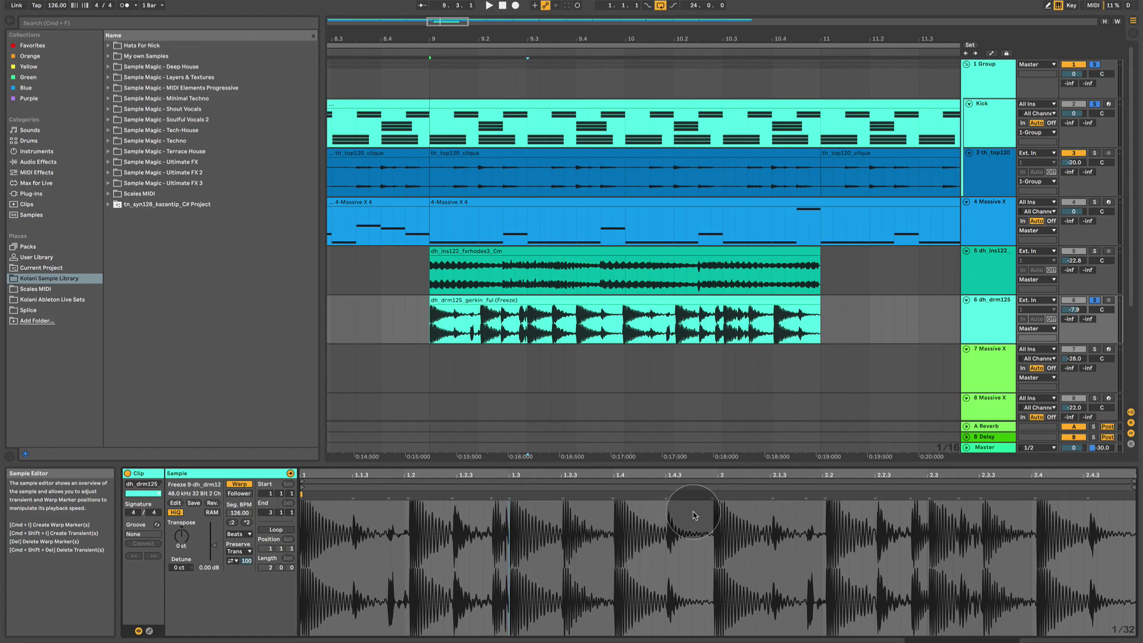
double_click(664, 494)
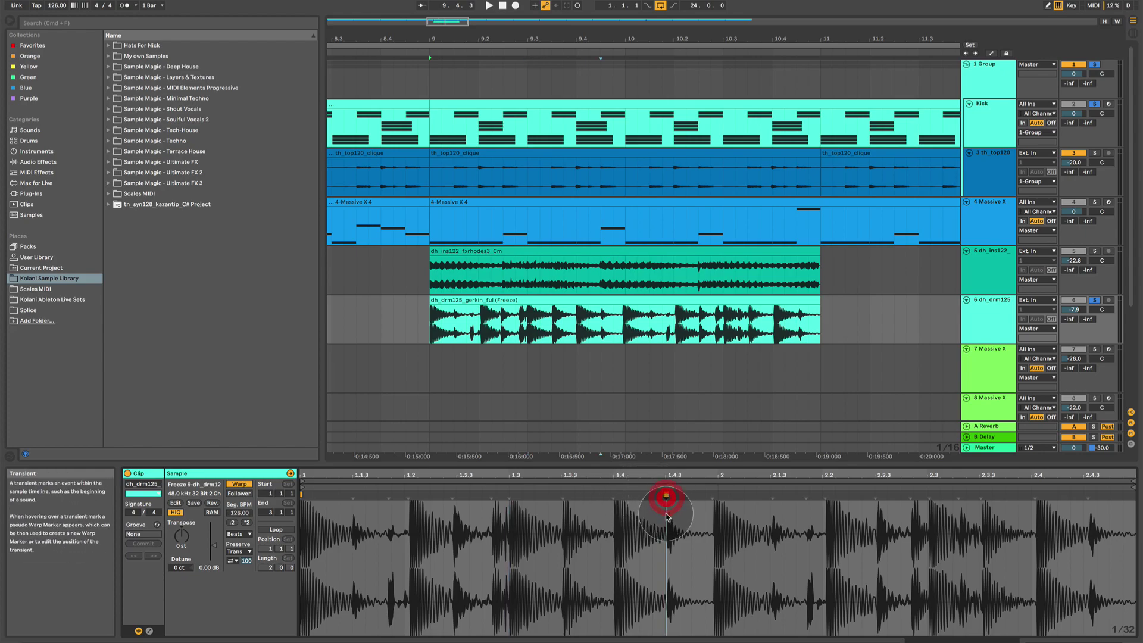
double_click(713, 497)
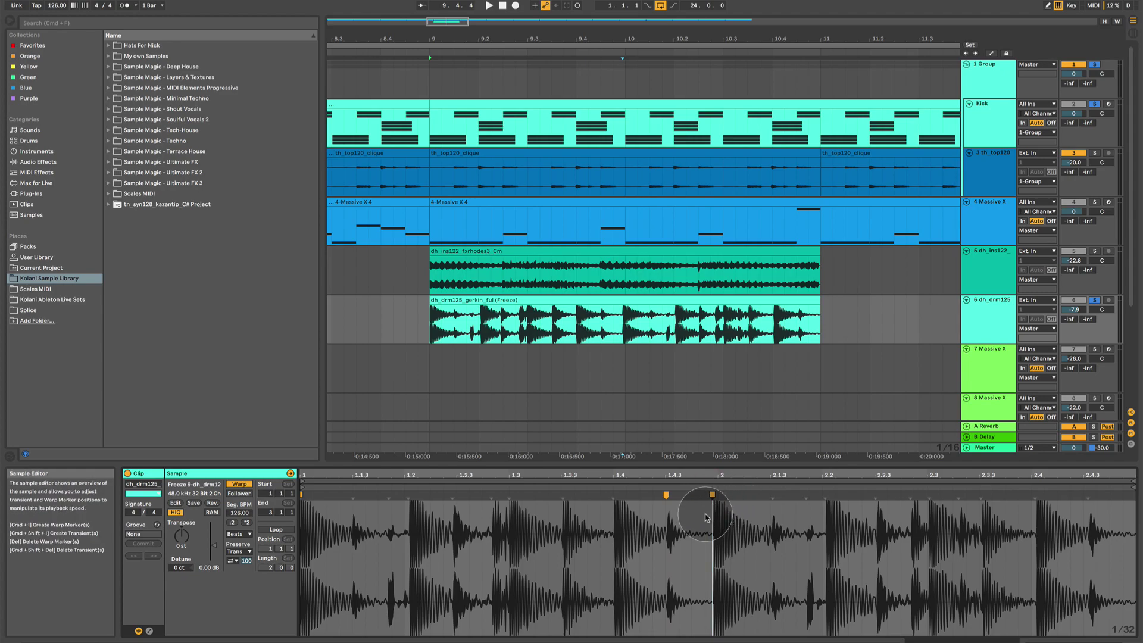
Quantize the drum clip's warp markers to the grid and play the loop from bar 9
right_click(653, 527)
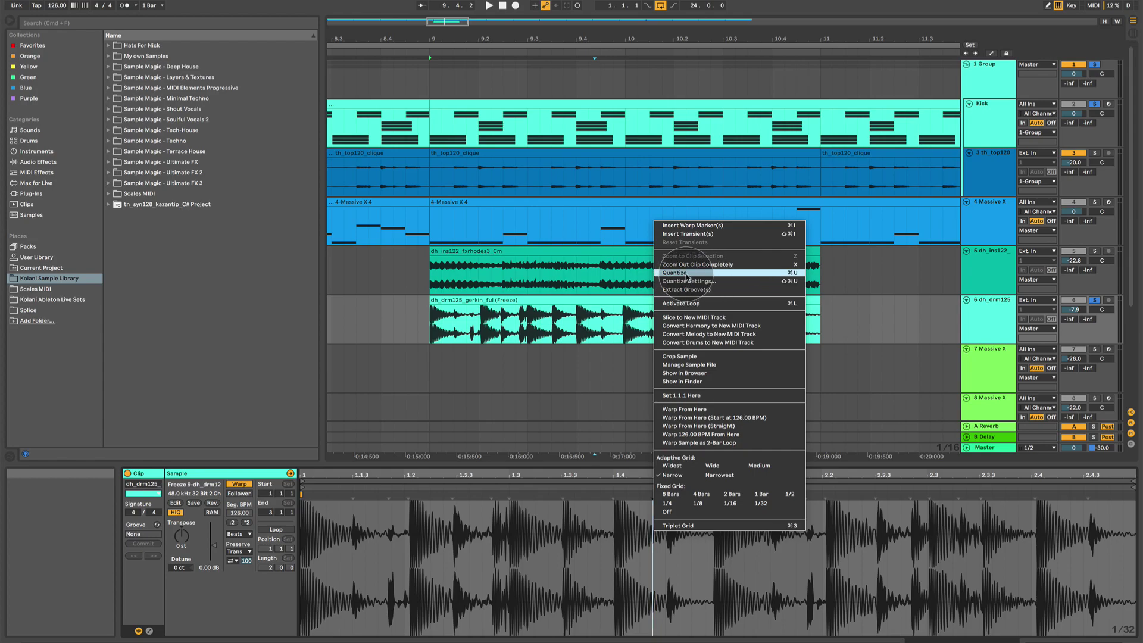
left_click(687, 274)
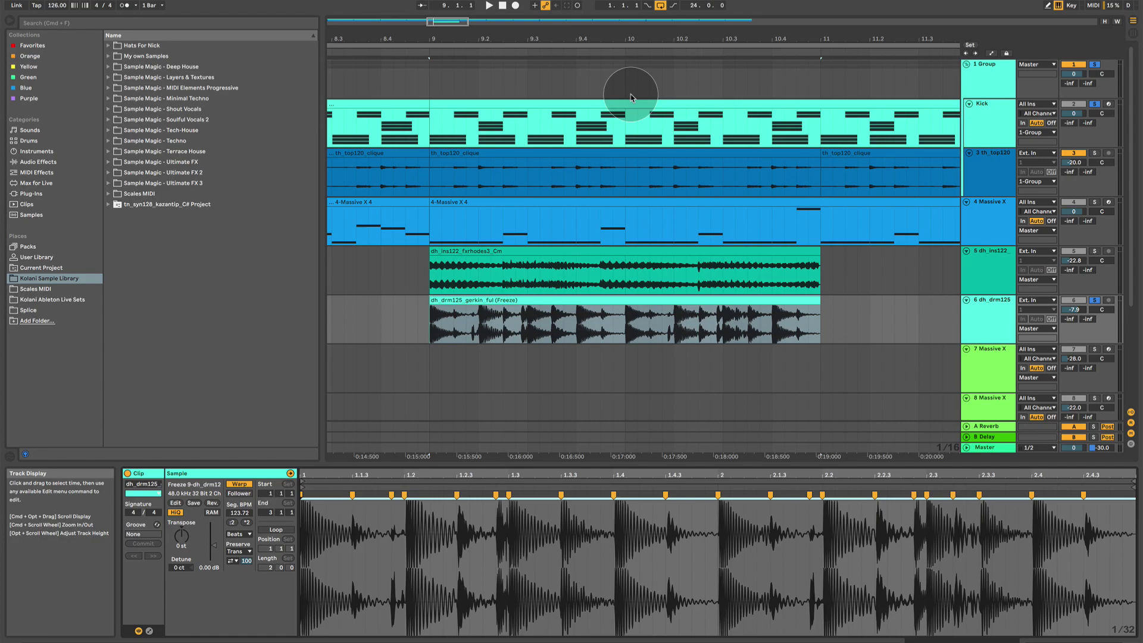
left_click(421, 325)
key("space")
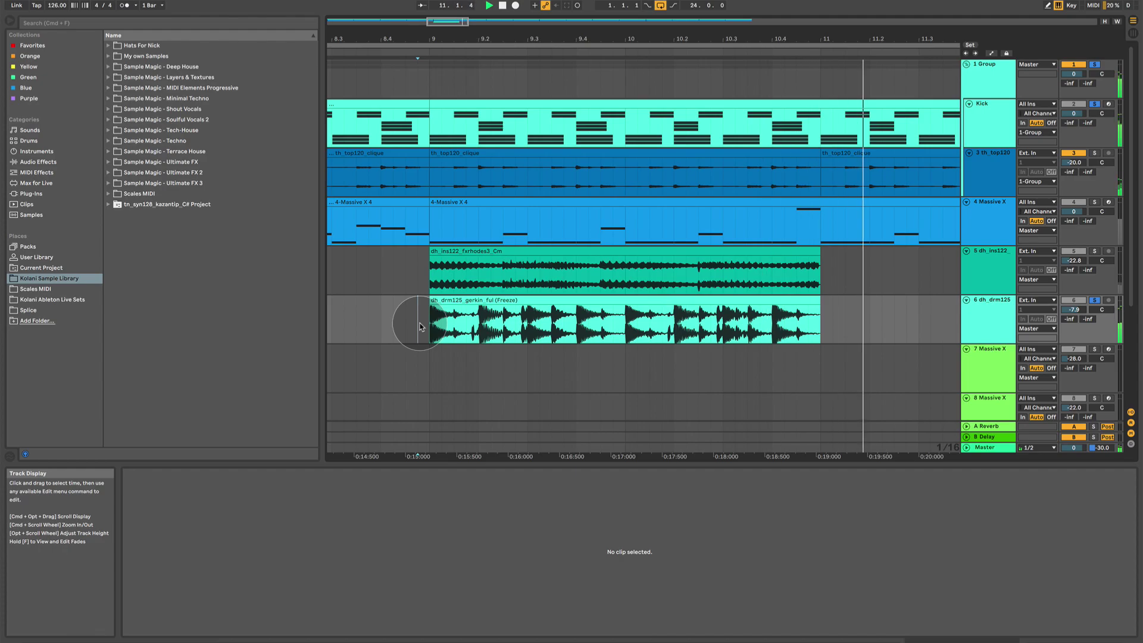
Stop playback, delete the drum clip's warp markers, and try moving the marker at 1.4.3
left_click(545, 309)
key("space")
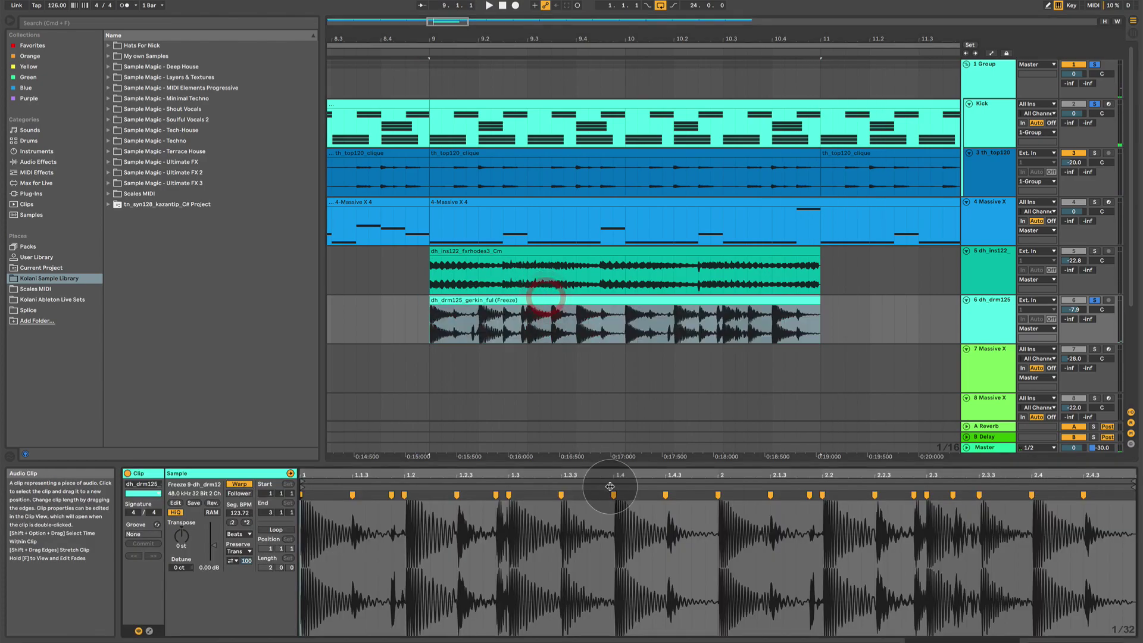
key("Delete")
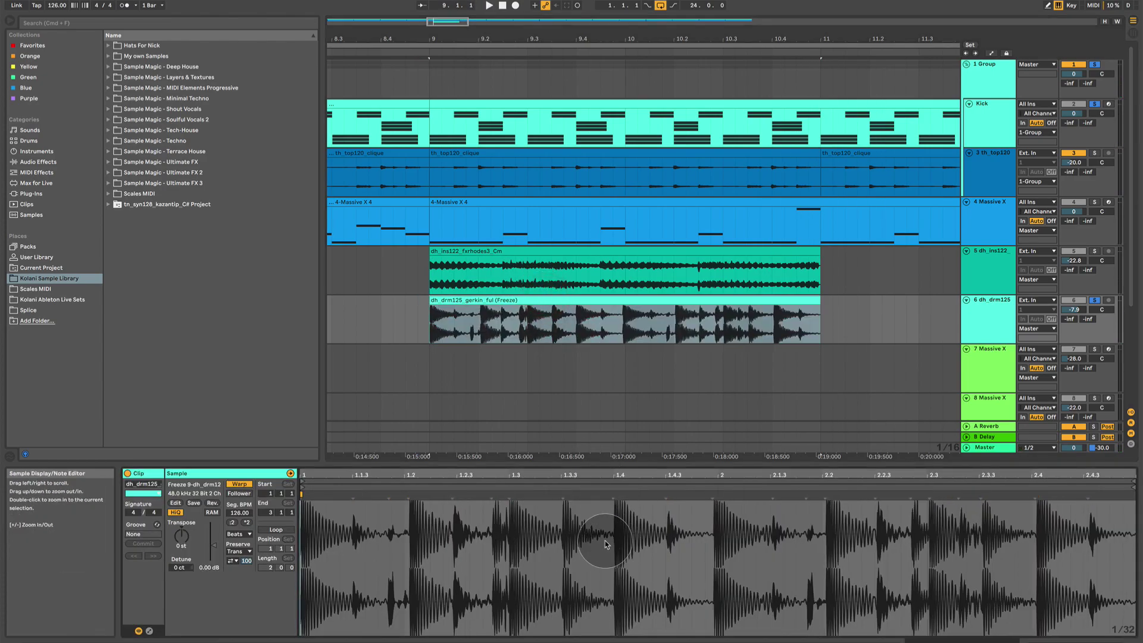
left_click(665, 494)
mouse_move(665, 494)
left_mouse_down()
mouse_move(676, 492)
mouse_move(665, 494)
left_mouse_up()
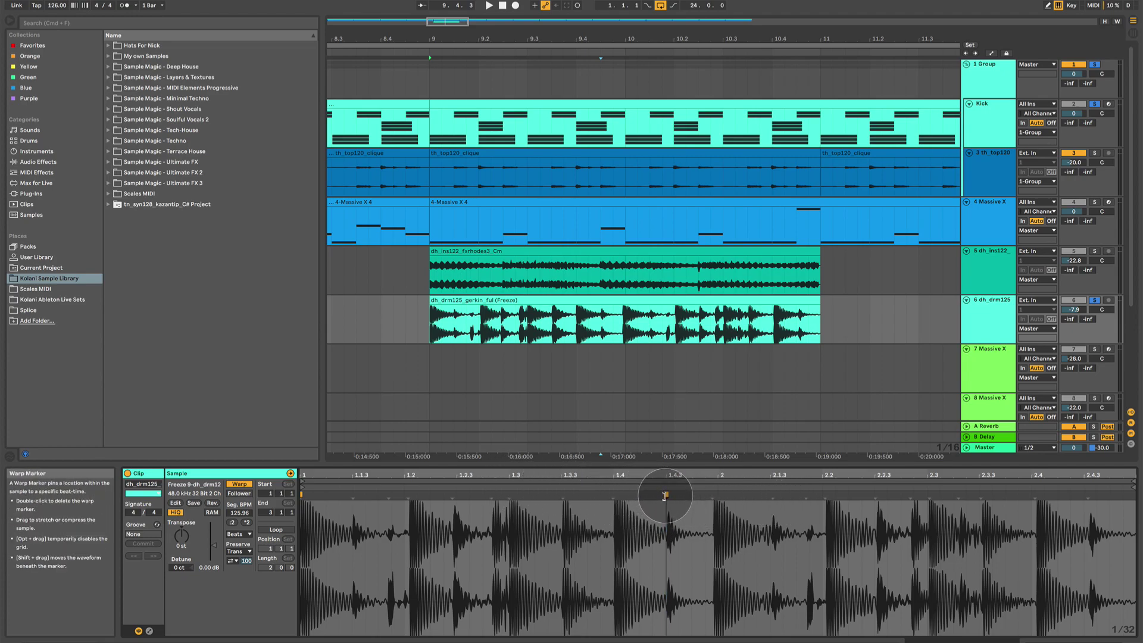
left_click_drag(667, 495, 680, 493)
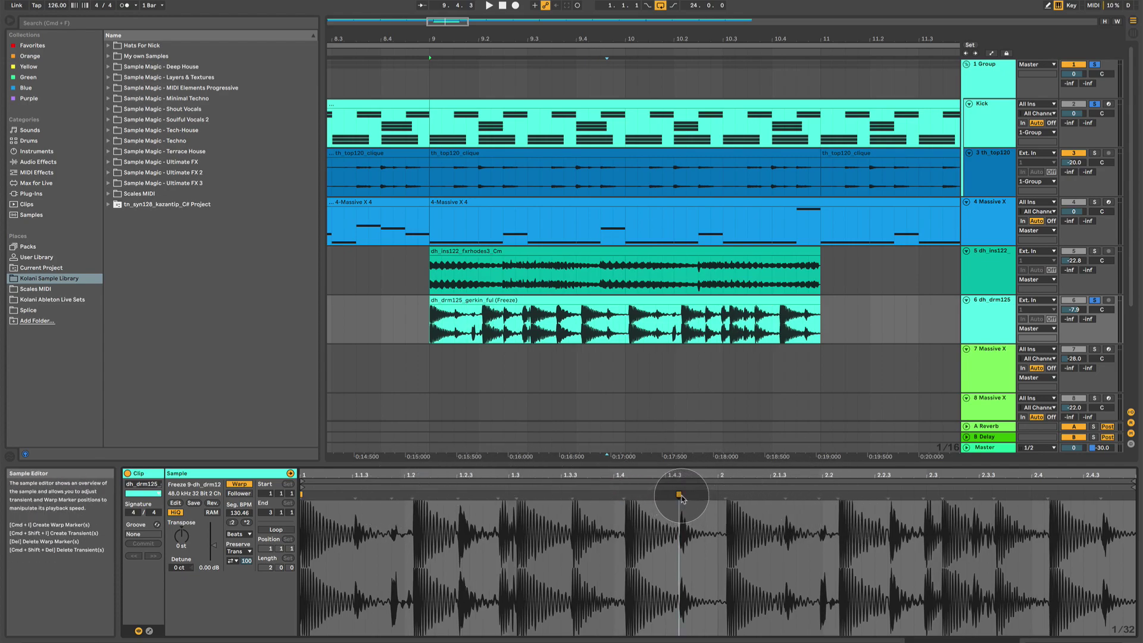
left_click_drag(680, 494, 665, 495)
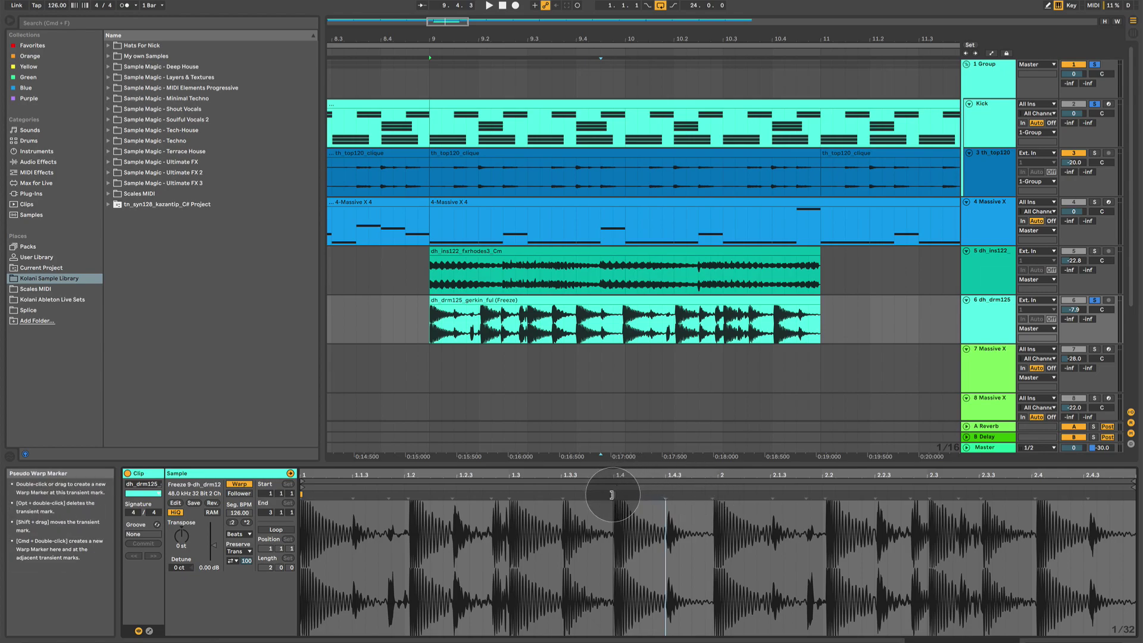
Add warp markers around the 1.4.3 transient, then remove them again
double_click(665, 497)
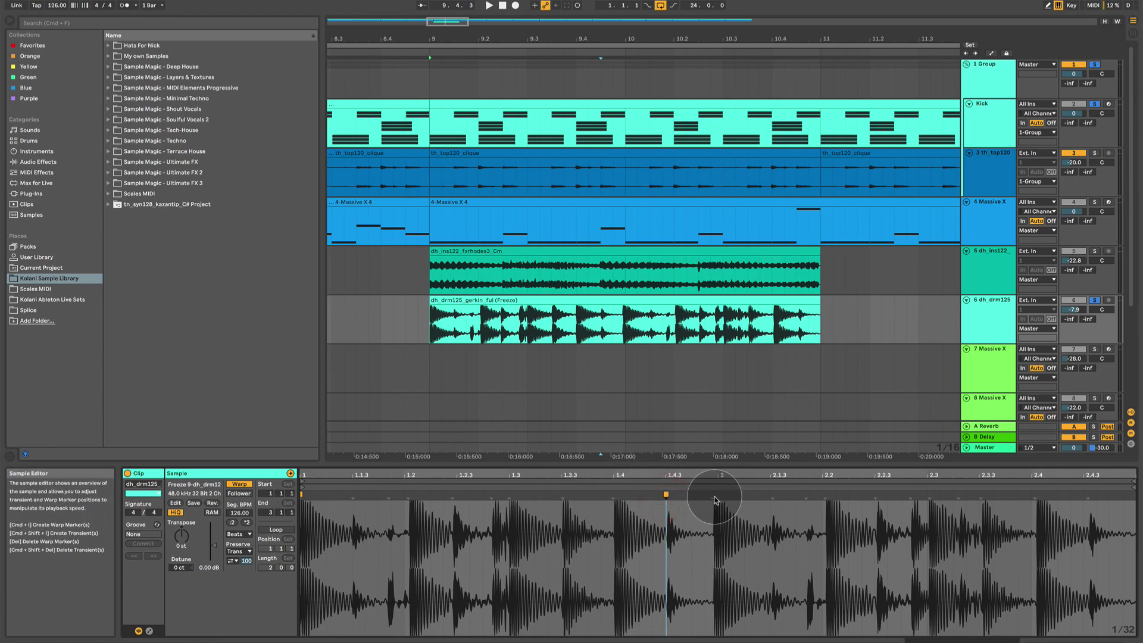
double_click(712, 495)
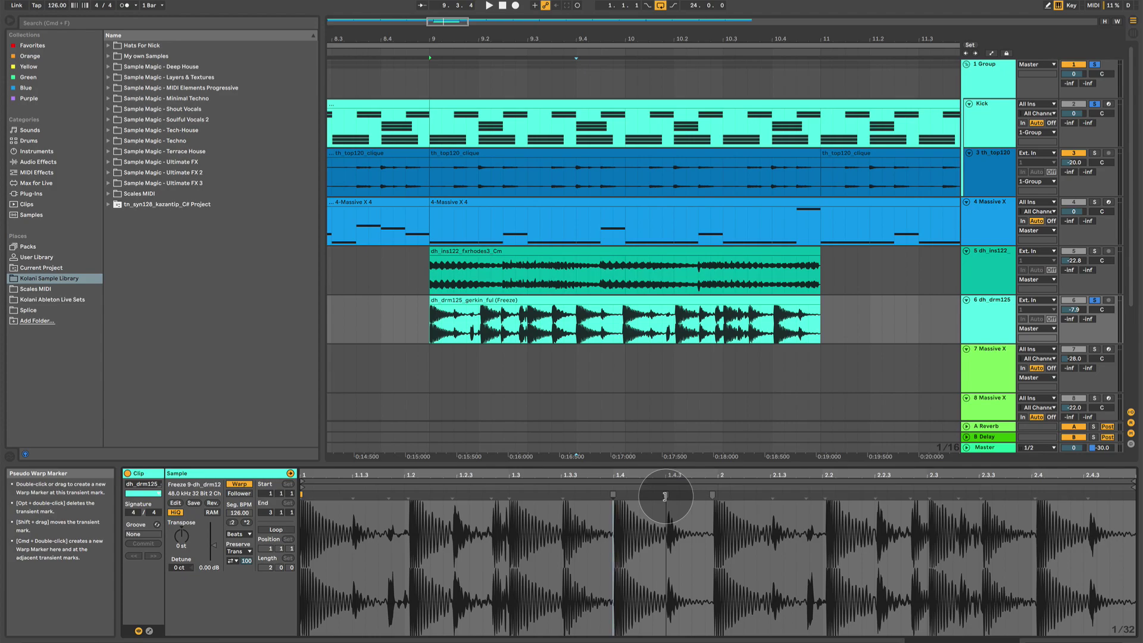
double_click(665, 496)
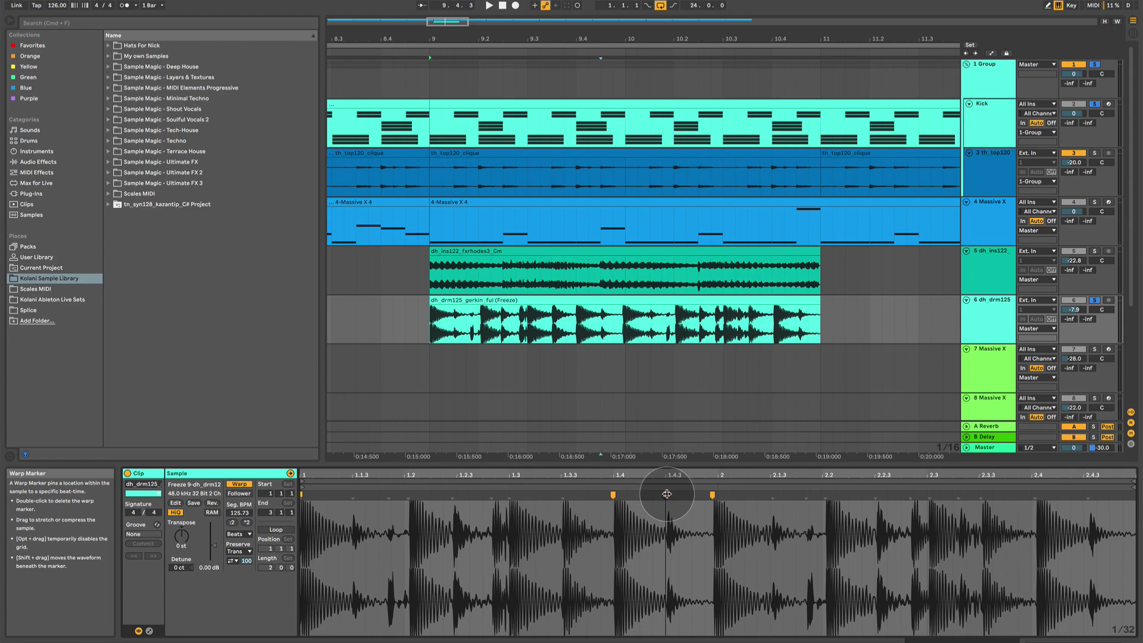
double_click(666, 493)
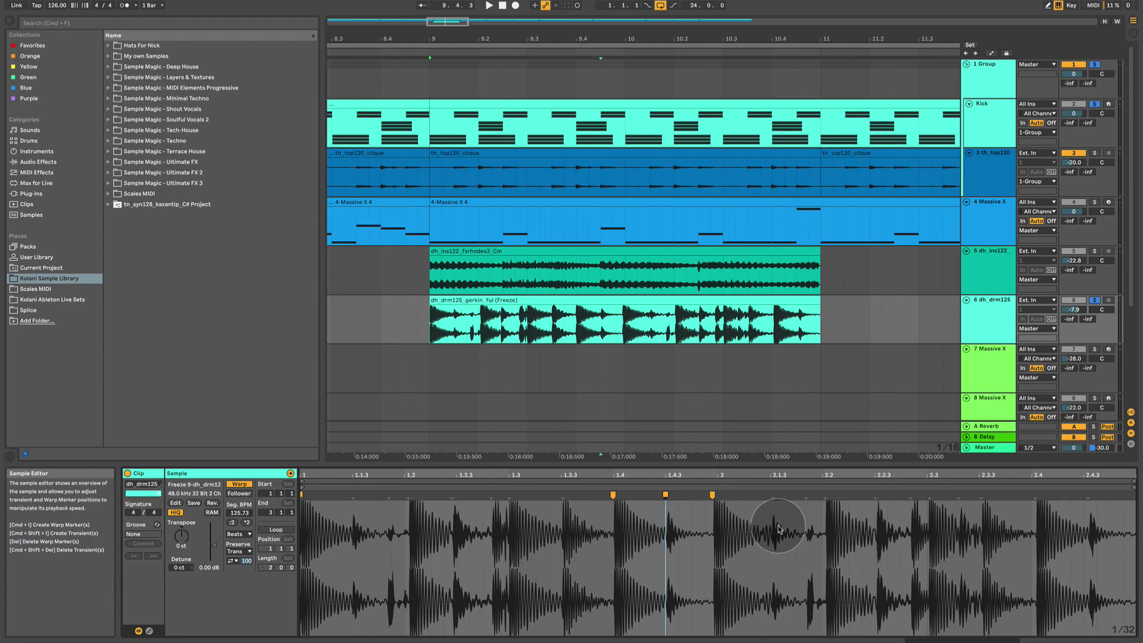
key("super+z")
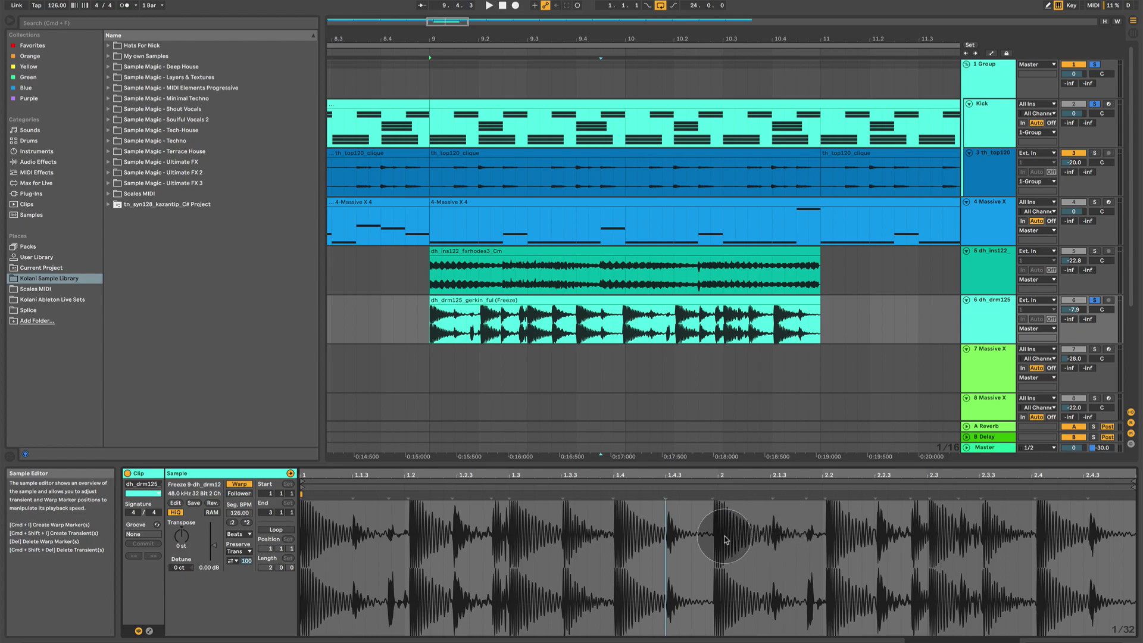
Quantize the drum clip to Current Grid at 100% amount, restoring warp markers on its transients
right_click(660, 542)
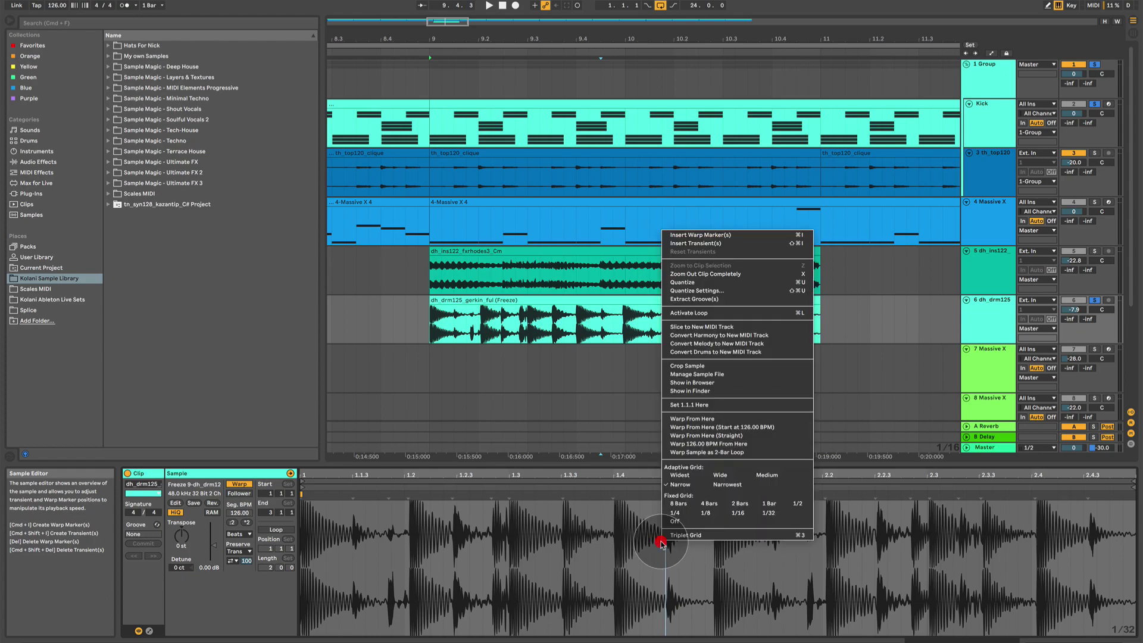
left_click(700, 291)
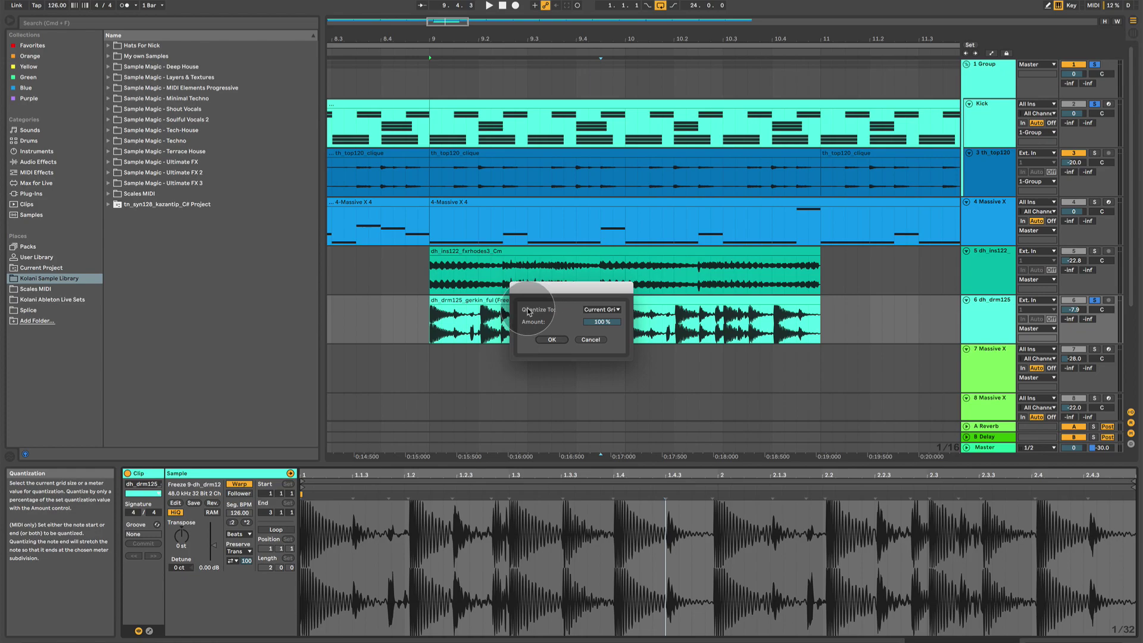
left_click(601, 310)
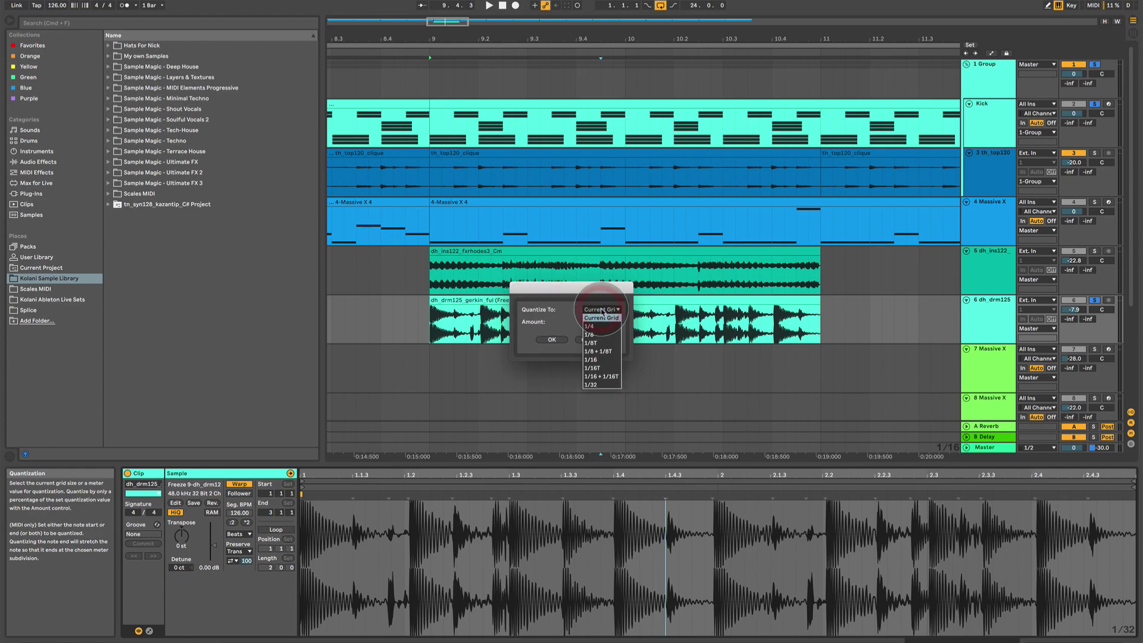
left_click(544, 311)
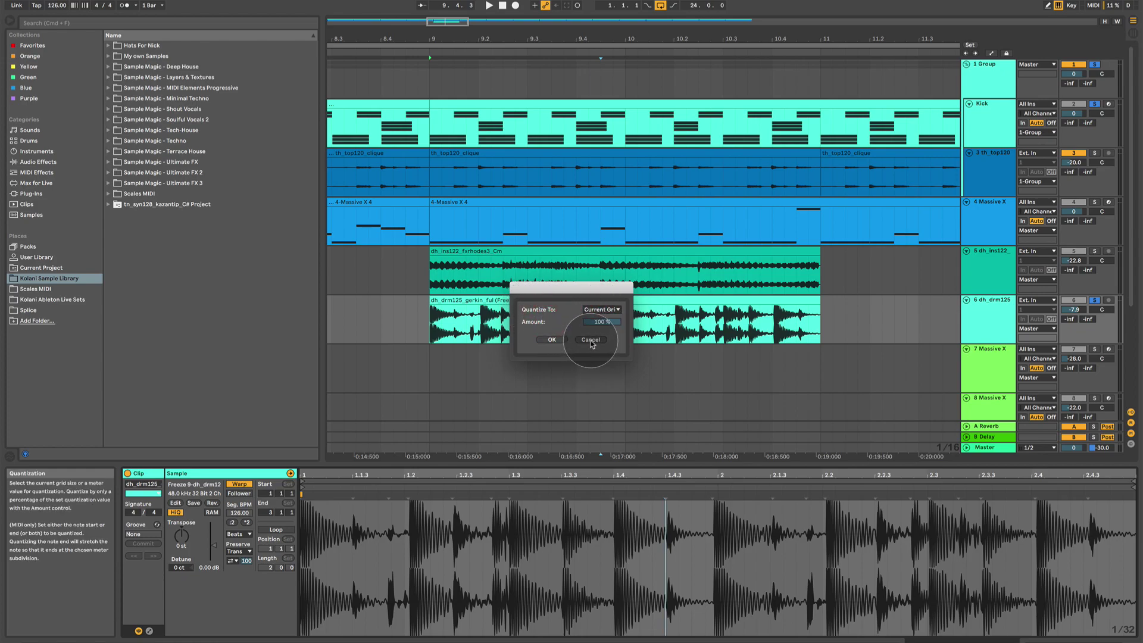
left_click(560, 341)
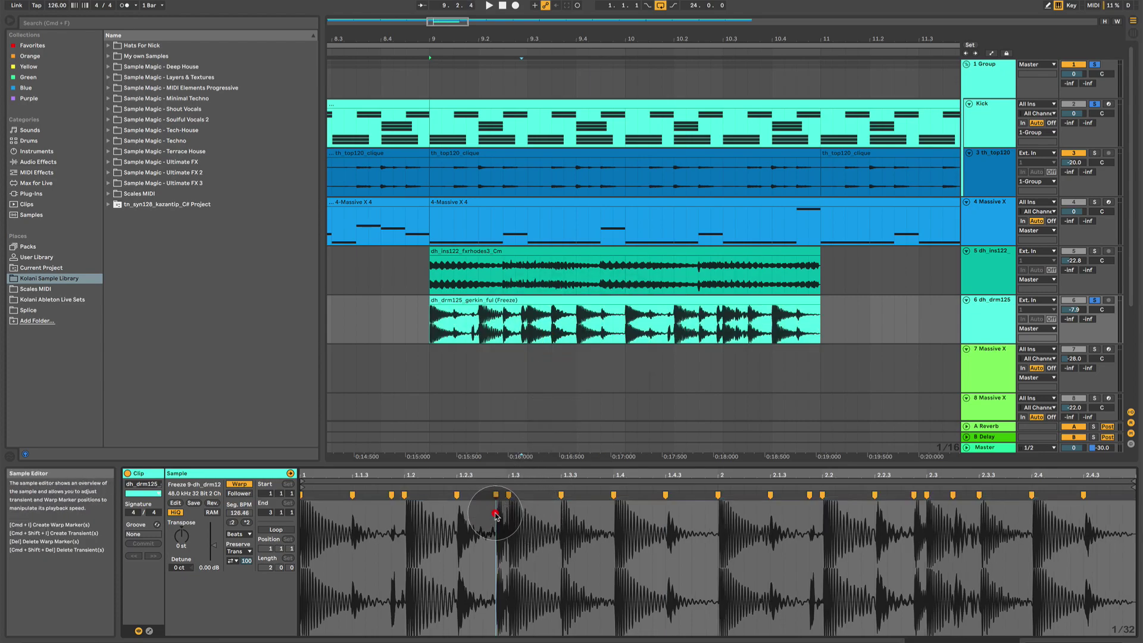
left_click(496, 511)
left_click(482, 516)
Zoom into the drum waveform and step the play position across successive transients
left_click(472, 513)
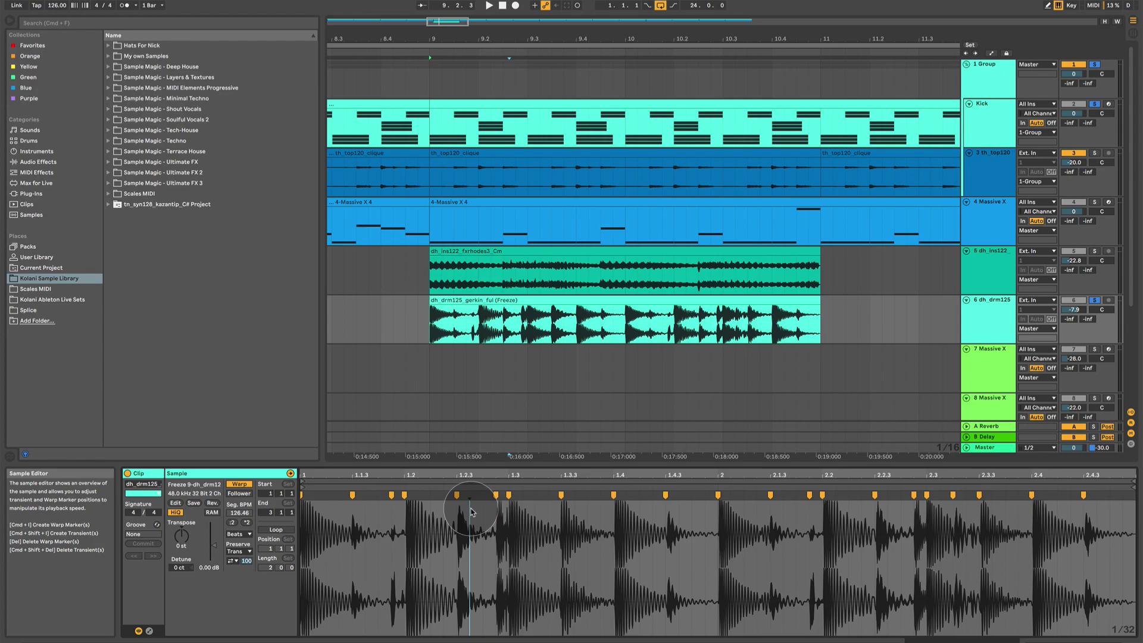
left_click_drag(468, 475, 468, 554)
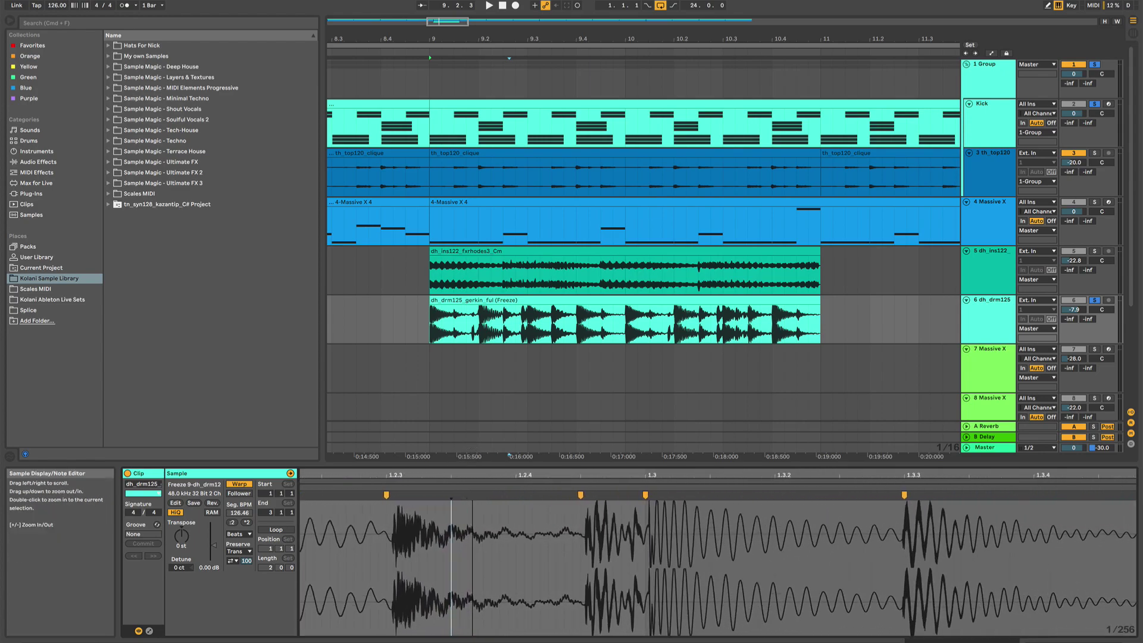
left_click(507, 512)
left_click(522, 511)
left_click(532, 512)
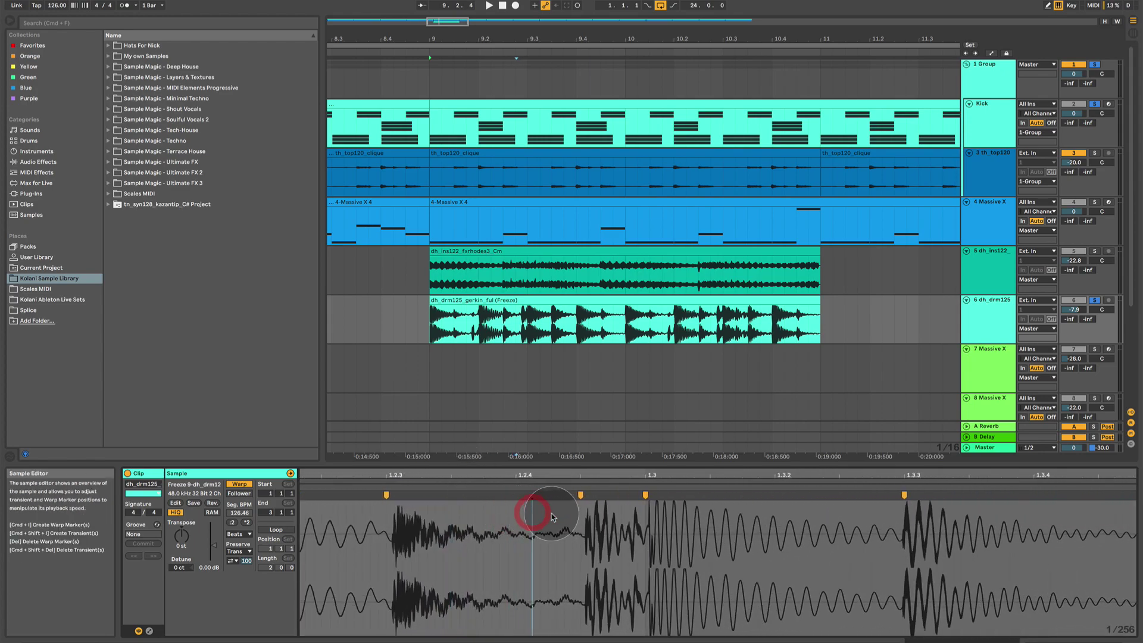
left_click(549, 513)
left_click(564, 514)
Remove the warp markers so the tempo returns to 126.00 BPM, then view bars 1–3
double_click(550, 511)
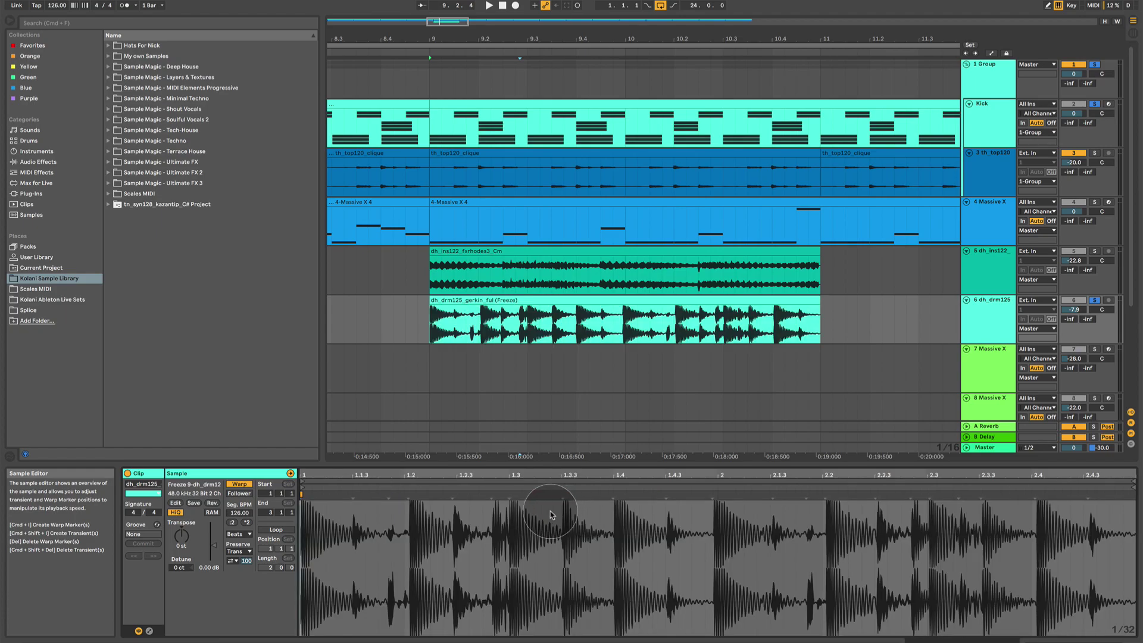
left_click_drag(486, 473, 488, 500)
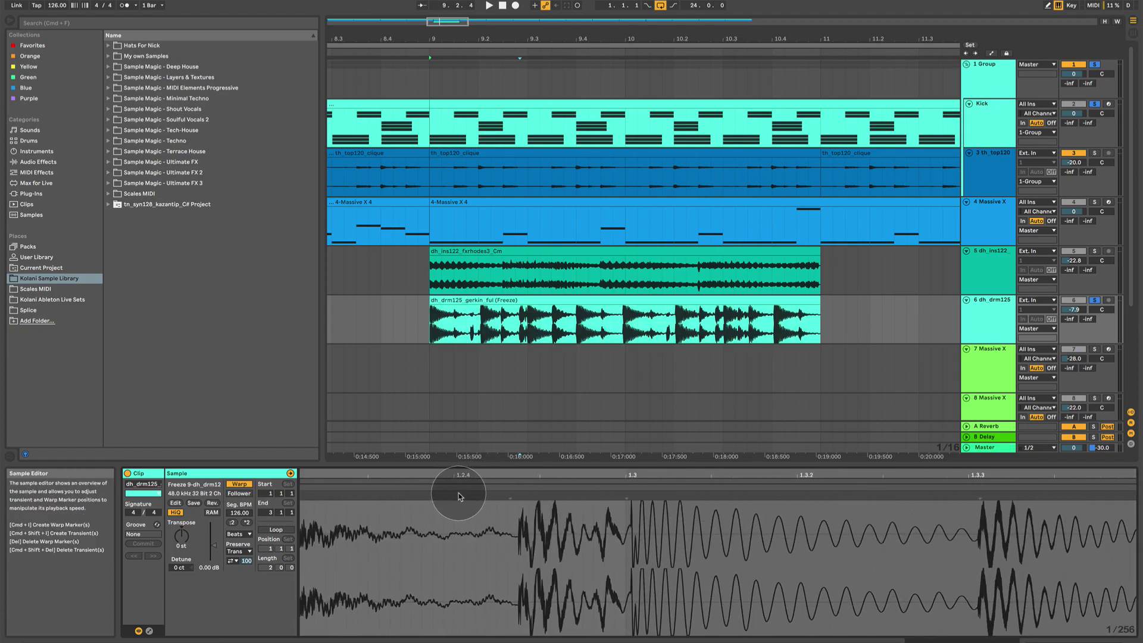
left_click(510, 498)
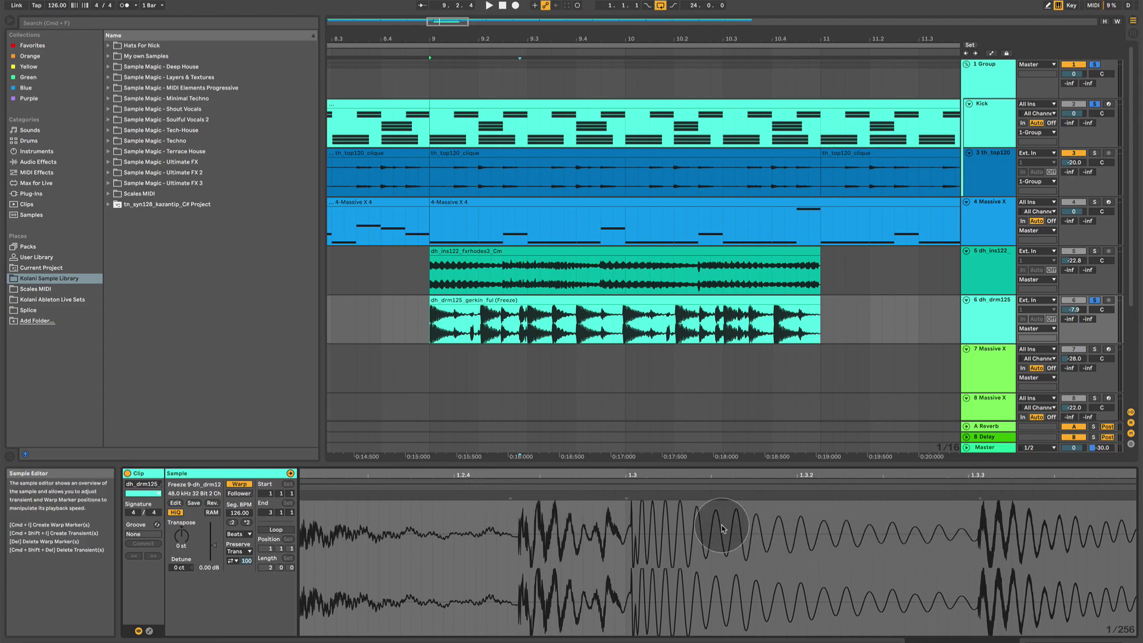
left_click_drag(661, 473, 498, 471)
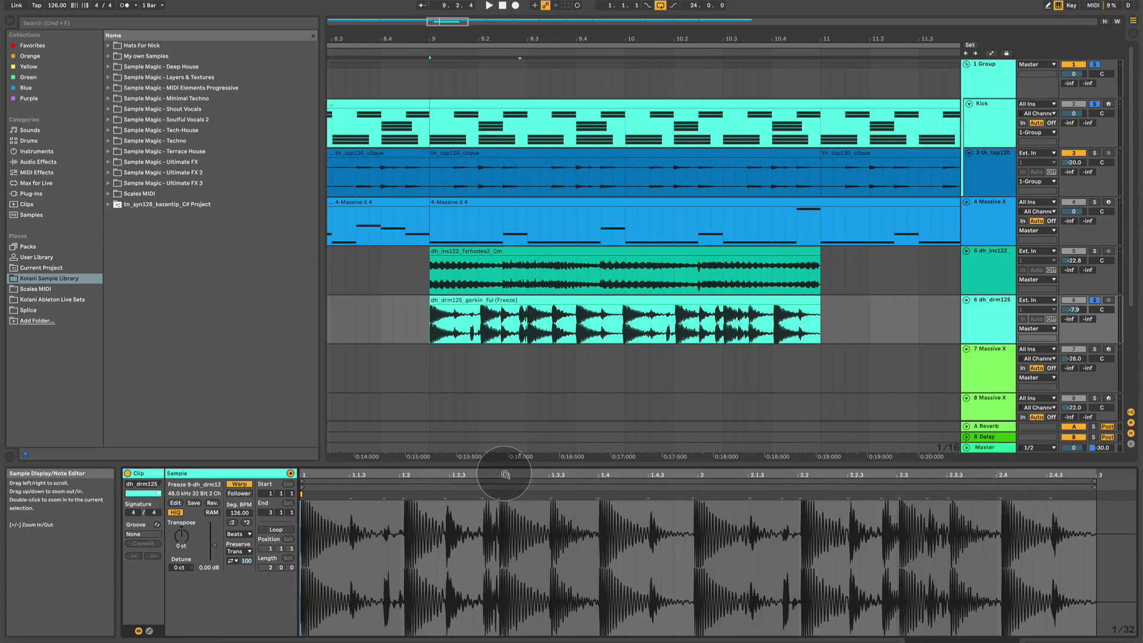
right_click(449, 563)
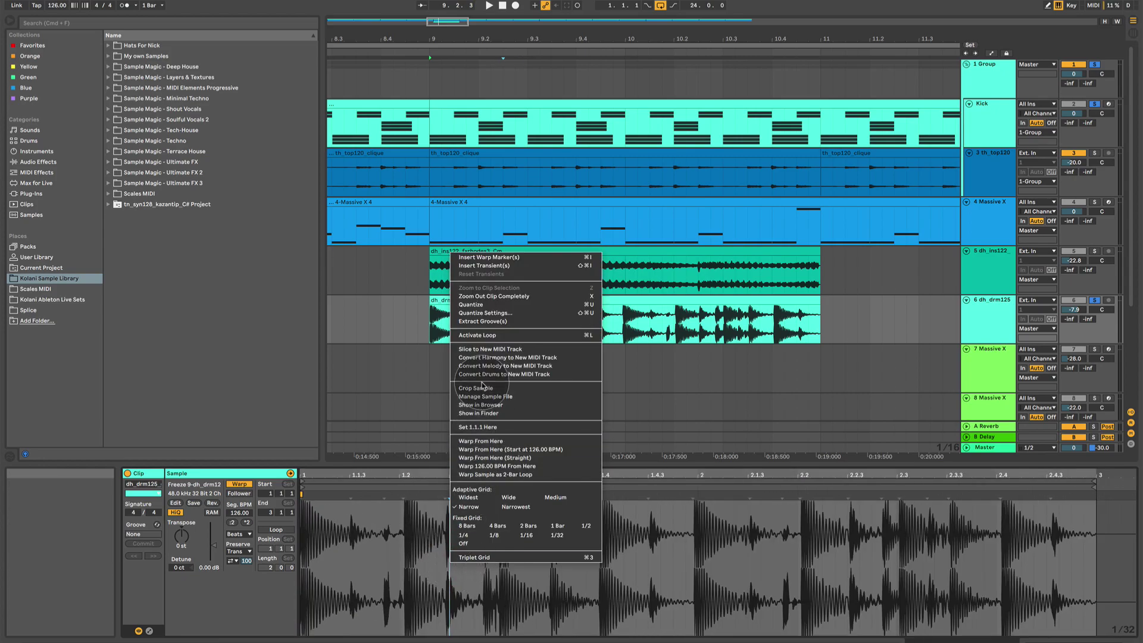
left_click(484, 312)
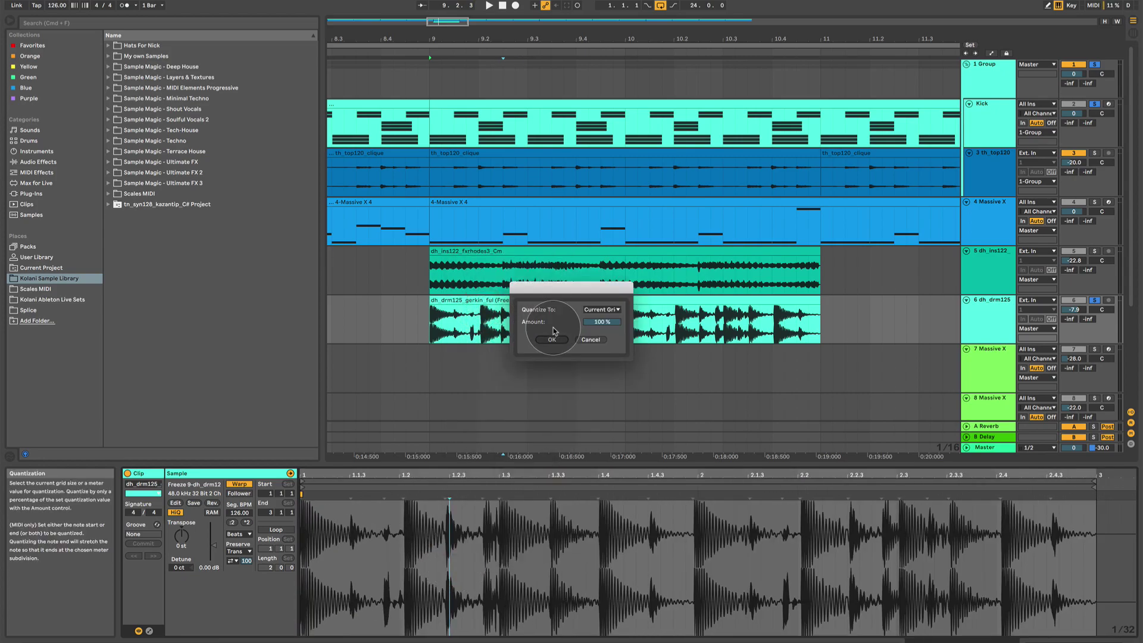
left_click(598, 310)
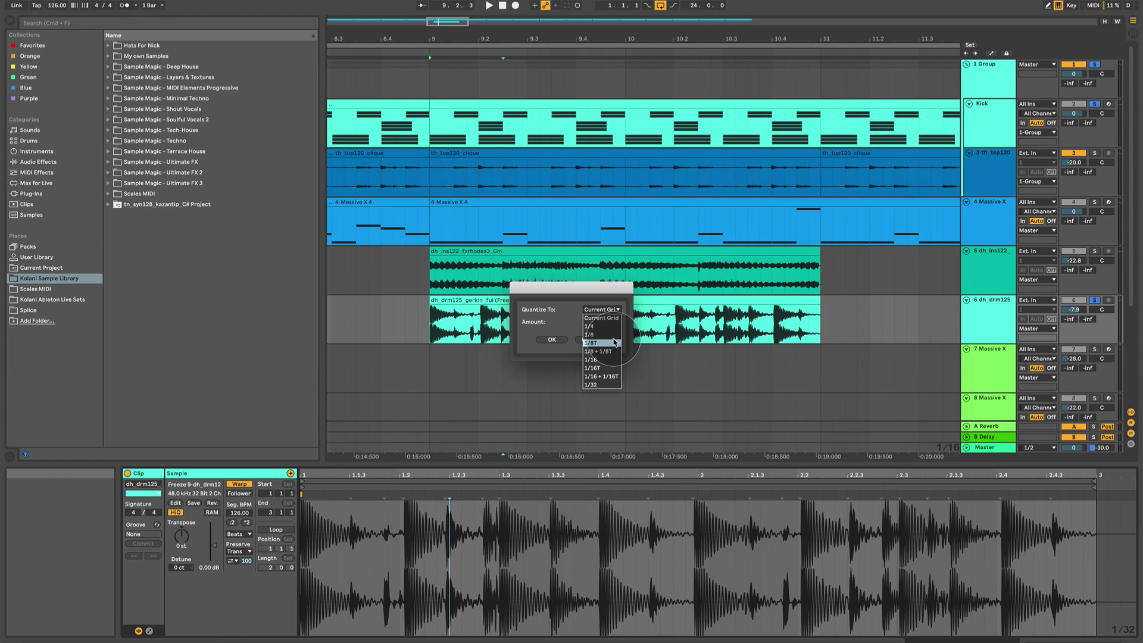
left_click(555, 323)
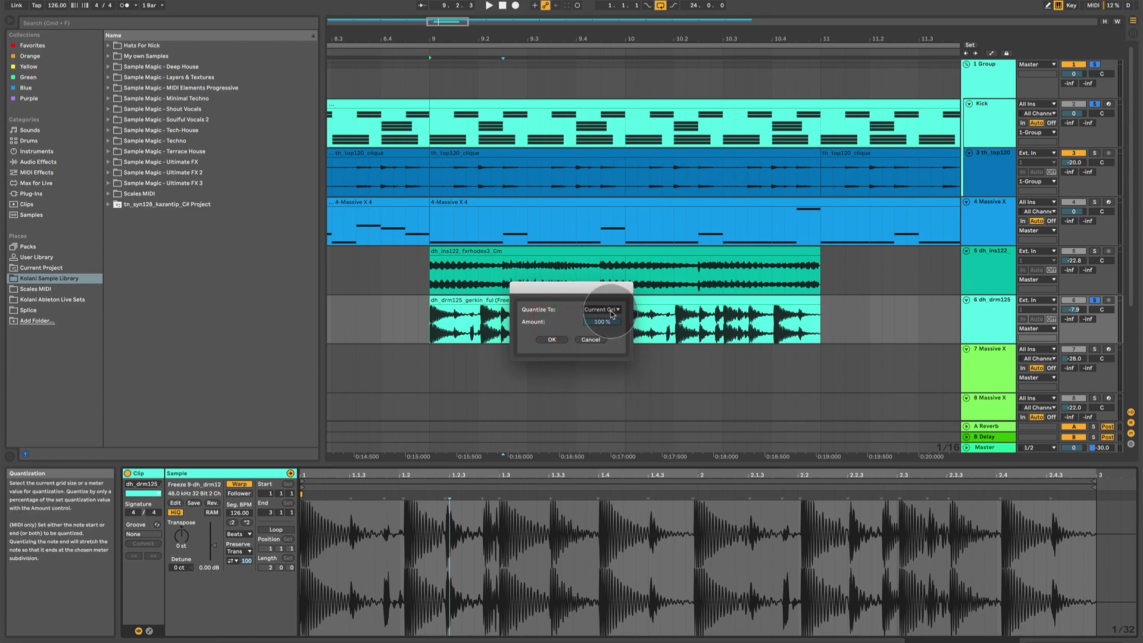
left_click(591, 340)
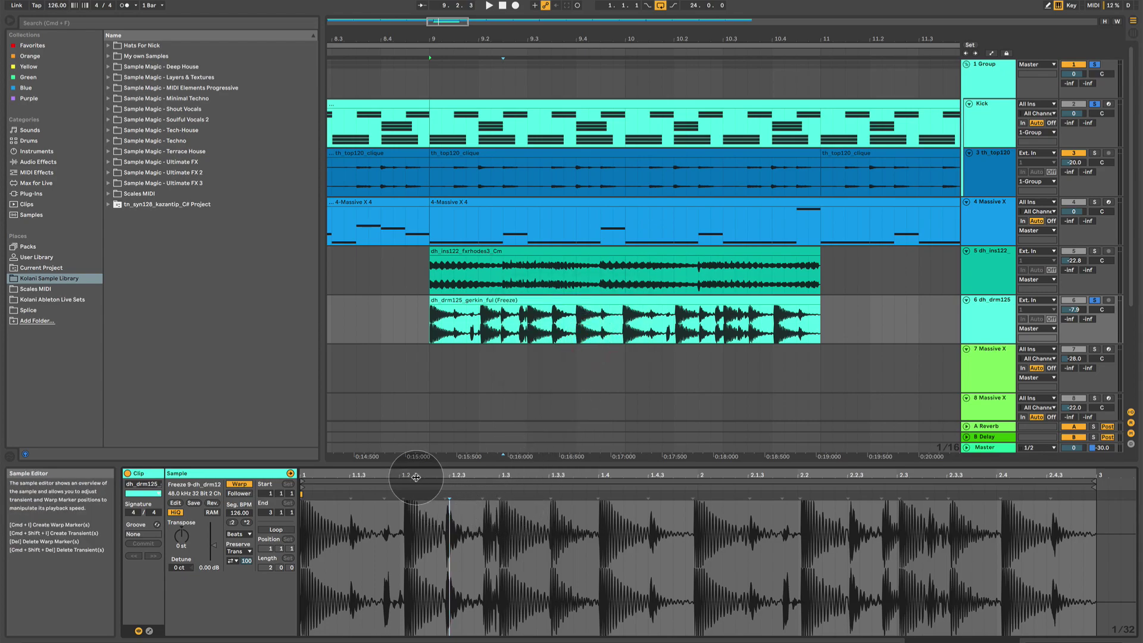
Zoom in near beat 1.2 and quantize the drum clip at 100% Current Grid (123.72 BPM)
left_click_drag(400, 474, 400, 512)
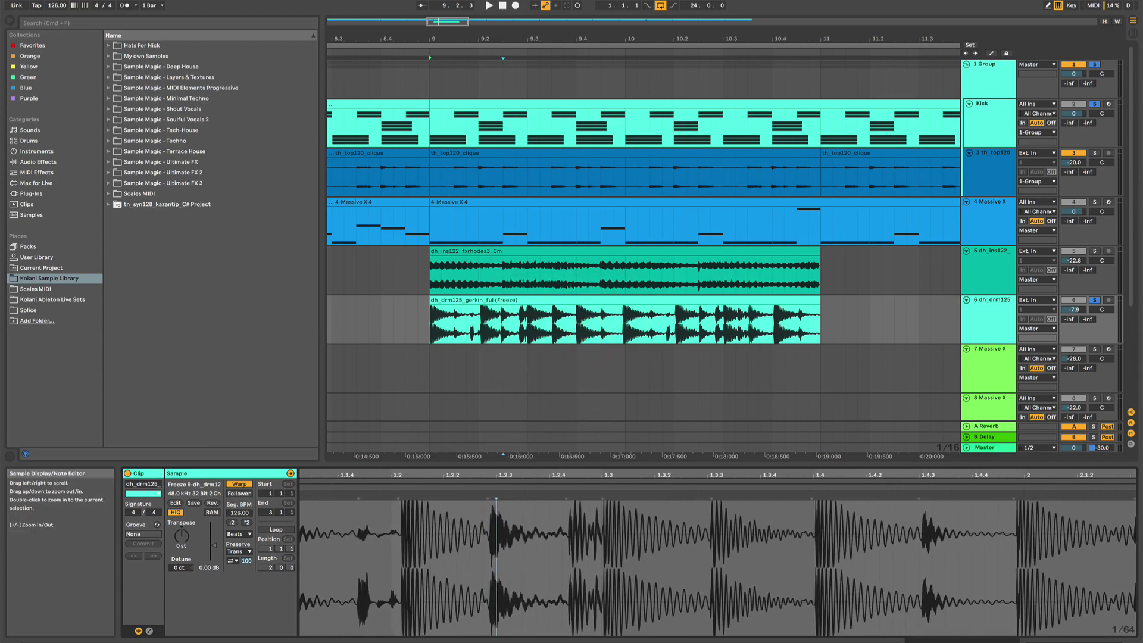
right_click(433, 541)
left_click(483, 294)
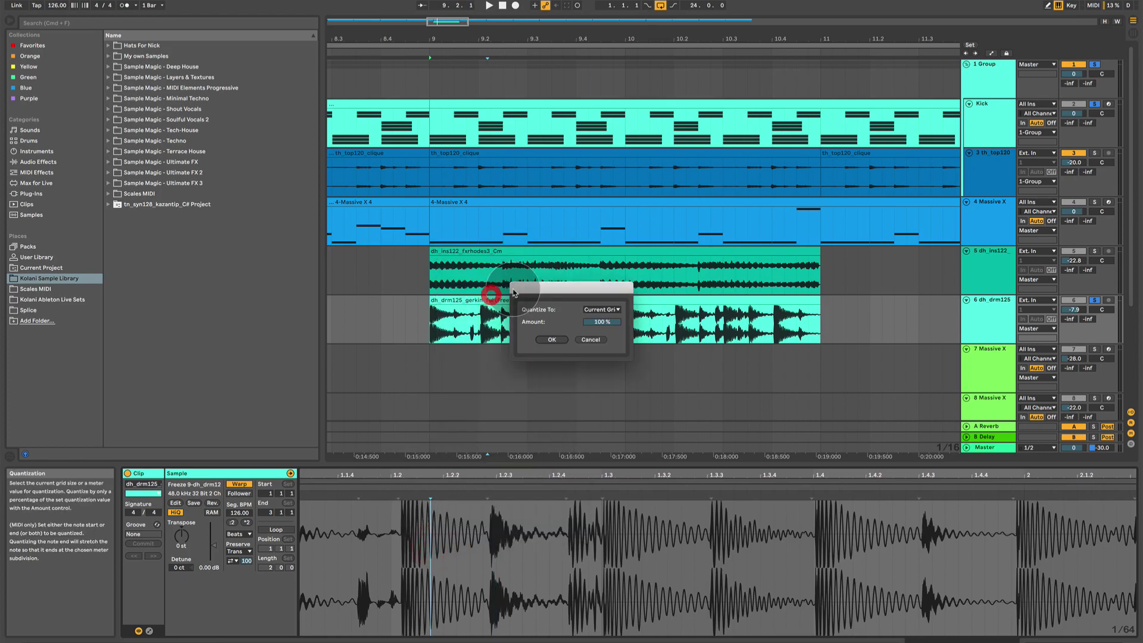
left_click(548, 340)
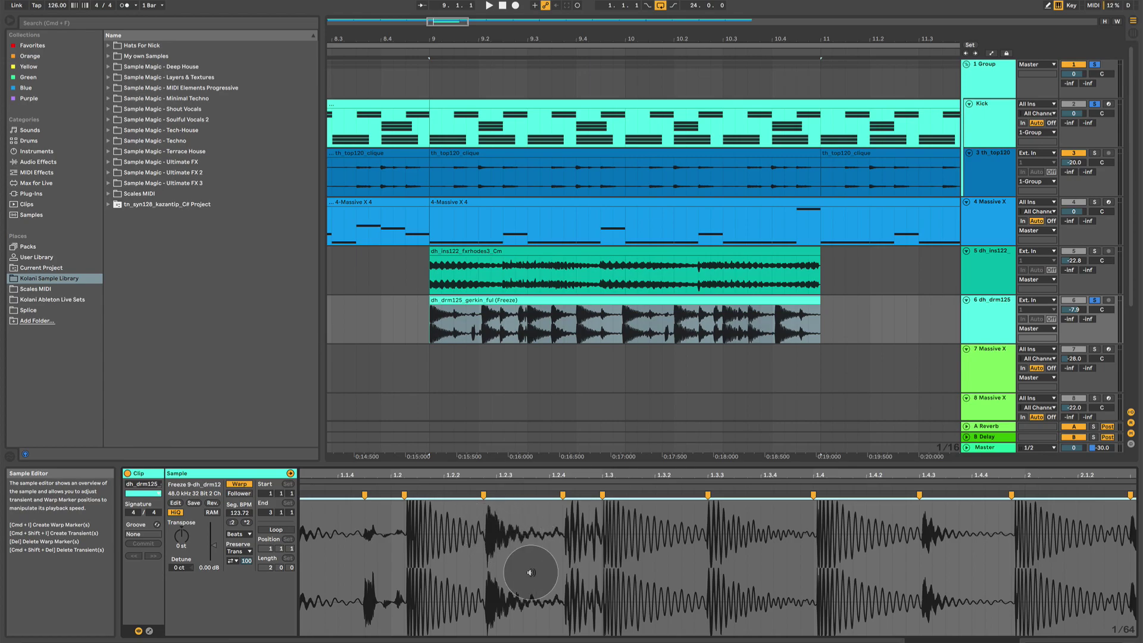
Undo a misplaced move, then pull the warp marker near beat 1.2 onto its drum hit
left_click(410, 539)
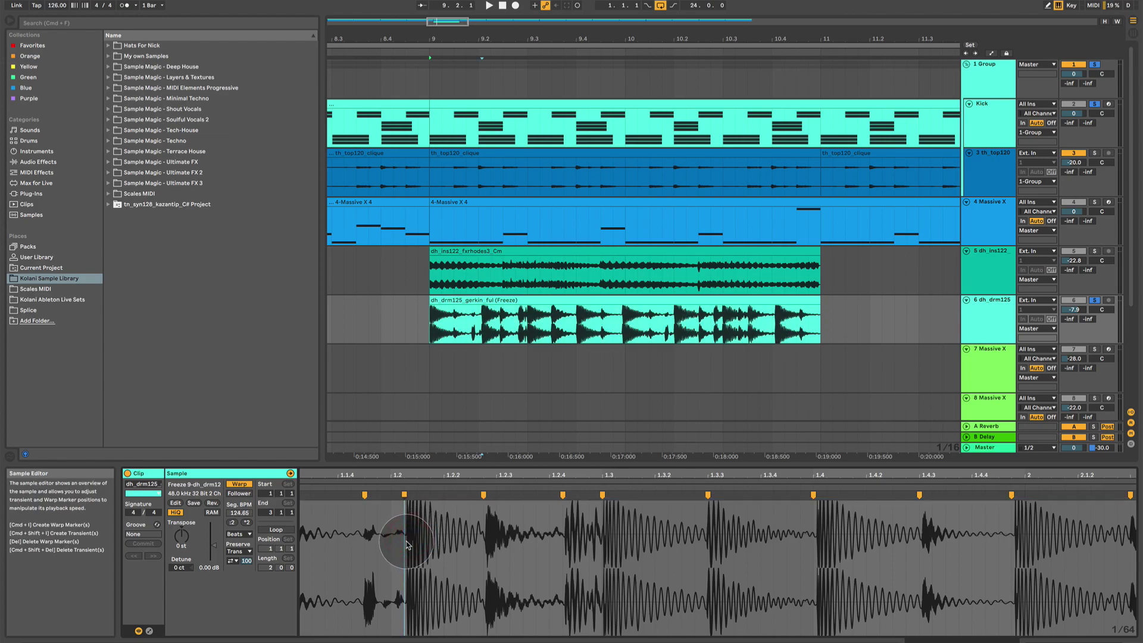
mouse_move(407, 545)
left_mouse_down()
mouse_move(485, 531)
mouse_move(428, 553)
left_mouse_up()
key("super+z")
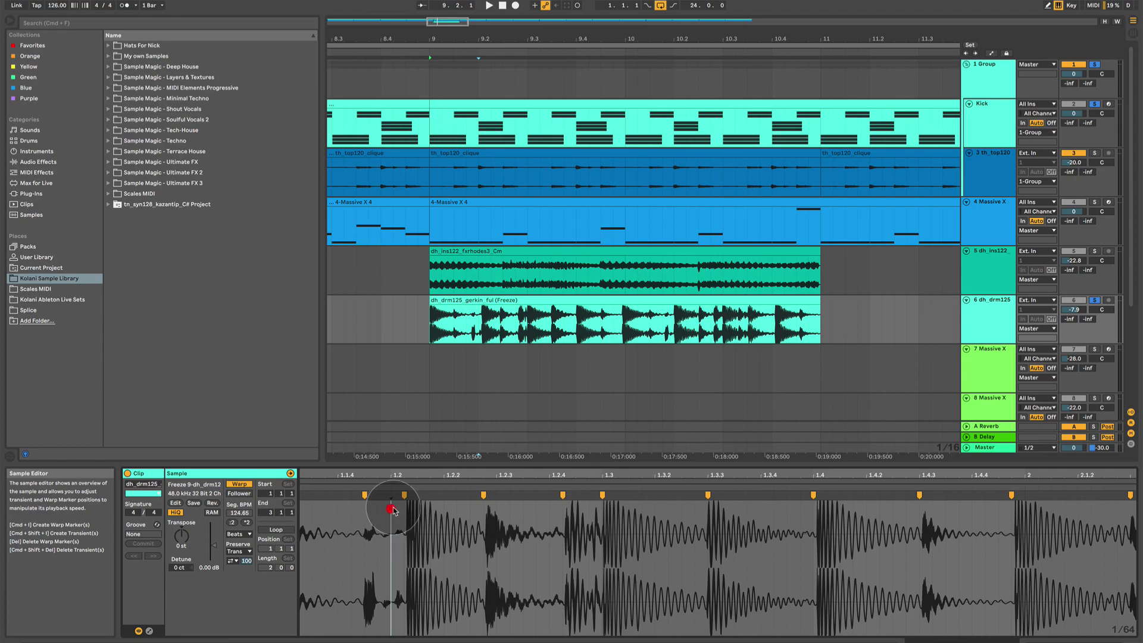
left_click_drag(378, 474, 377, 499)
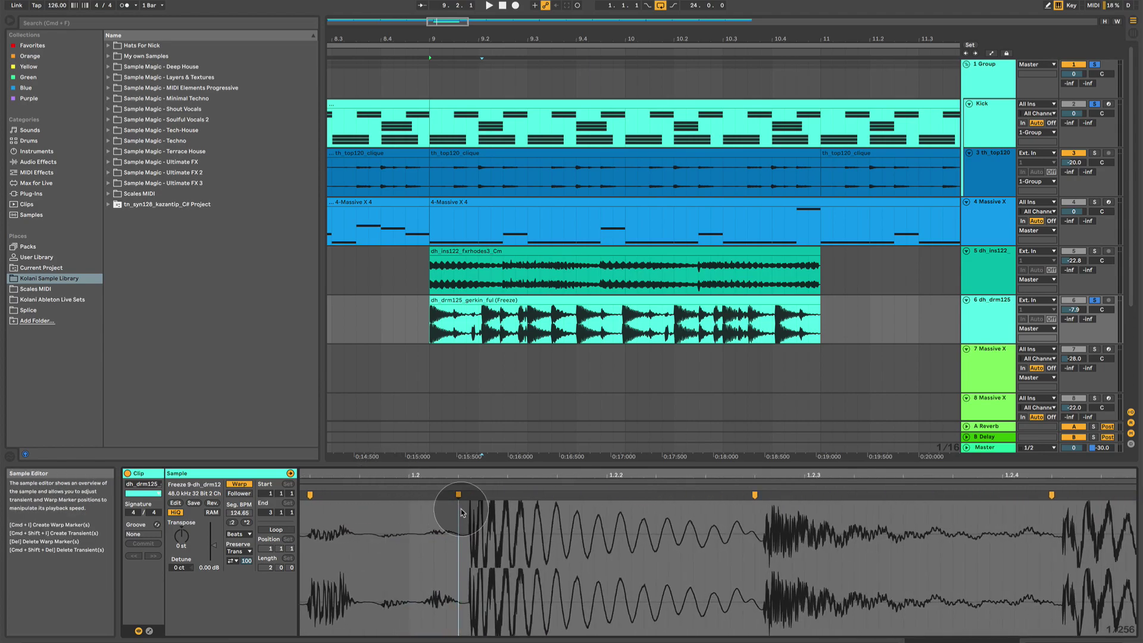
left_click(408, 509)
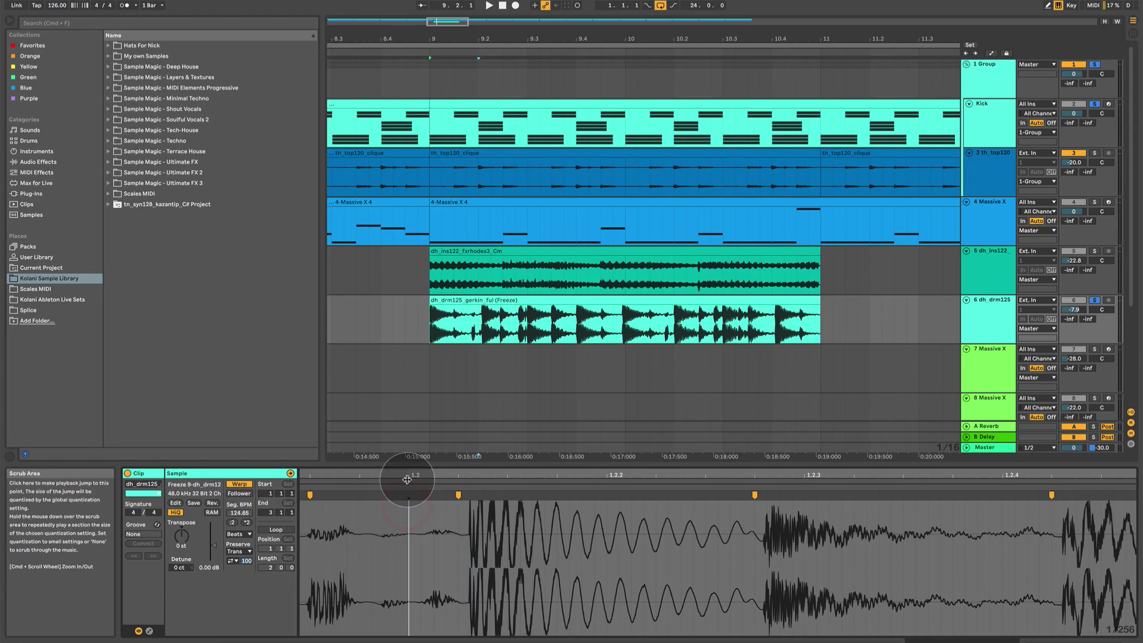
scroll(408, 503, "down", 3)
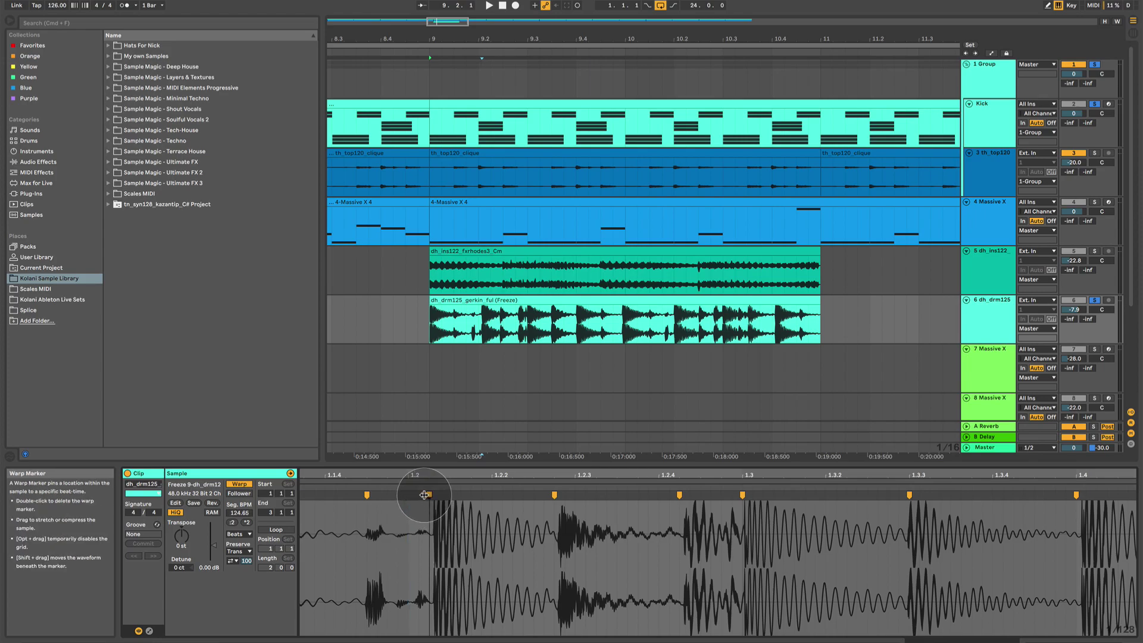
left_click_drag(419, 494, 408, 494)
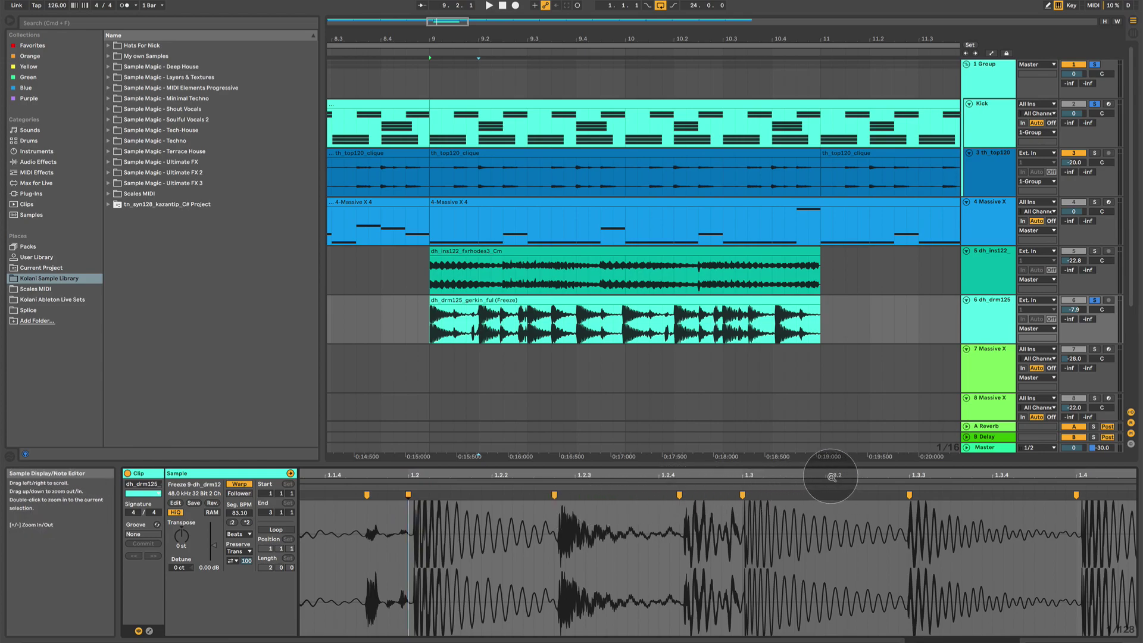
Add a warp marker on the transient near beat 2 and shift it onto the hit
left_click_drag(829, 476, 223, 476)
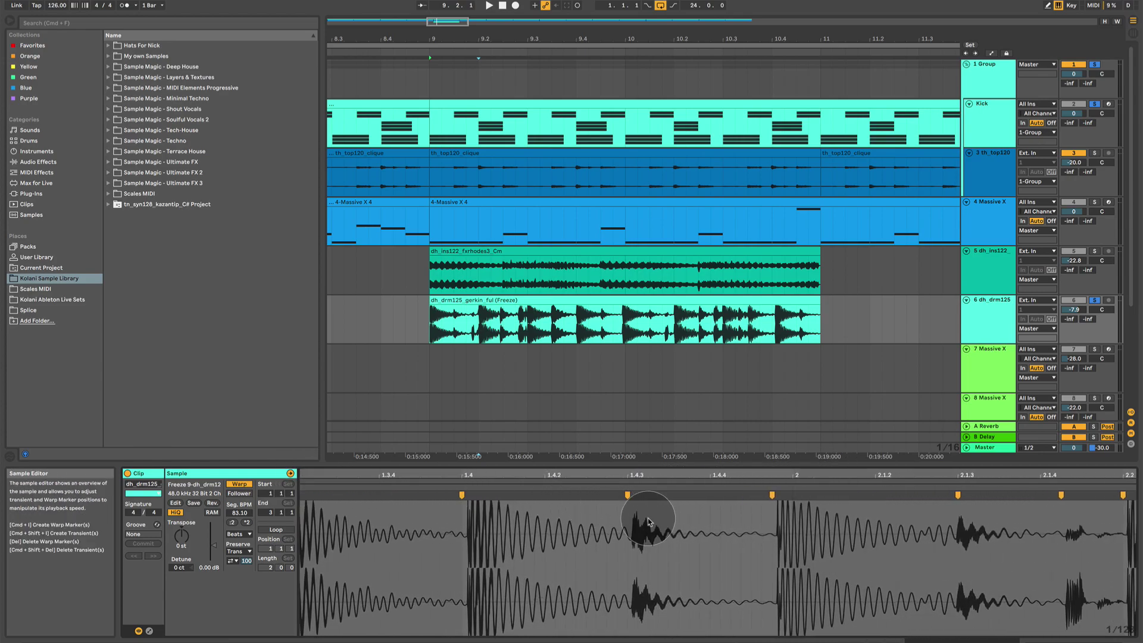
double_click(772, 494)
left_click_drag(772, 494, 792, 495)
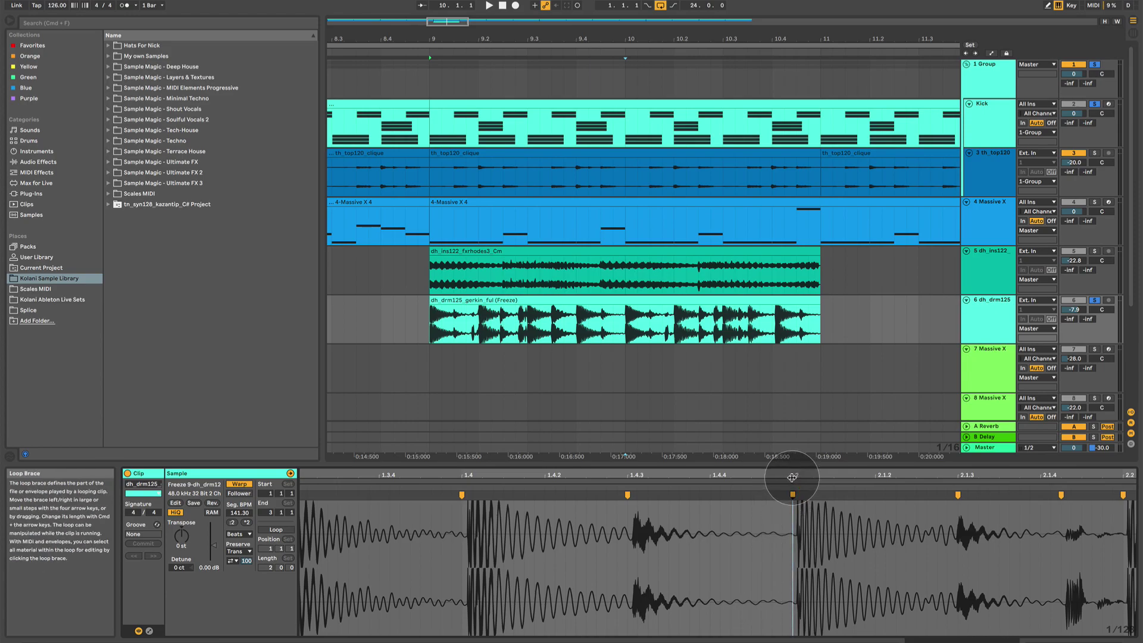
left_click_drag(793, 475, 752, 479)
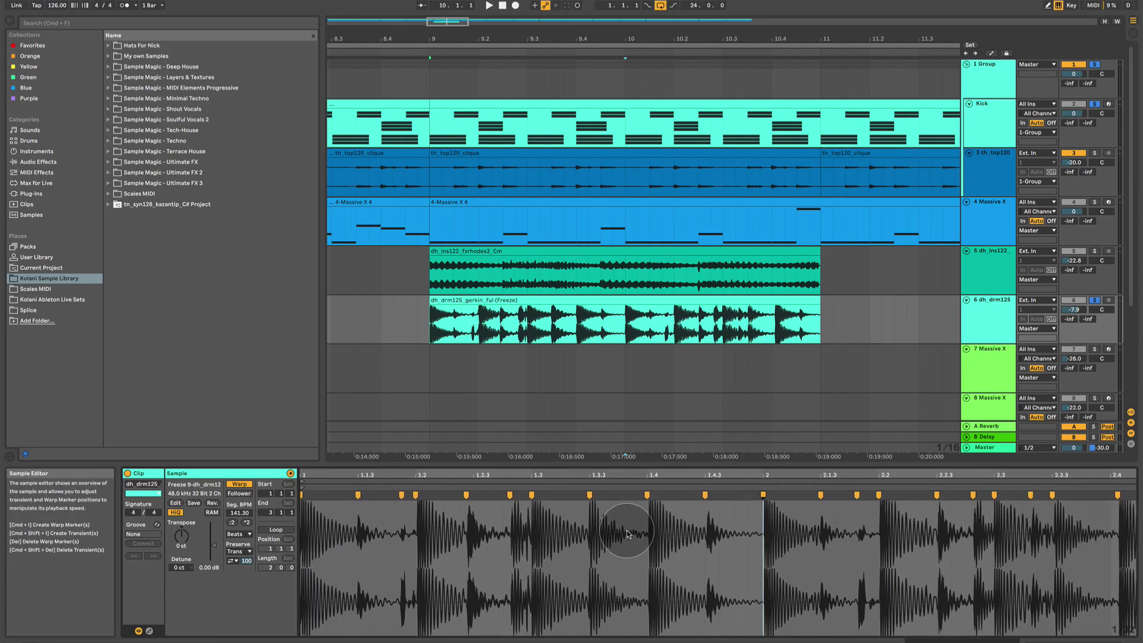
Crop the drum clip's sample to the clip, keeping its quantized warp markers
right_click(420, 559)
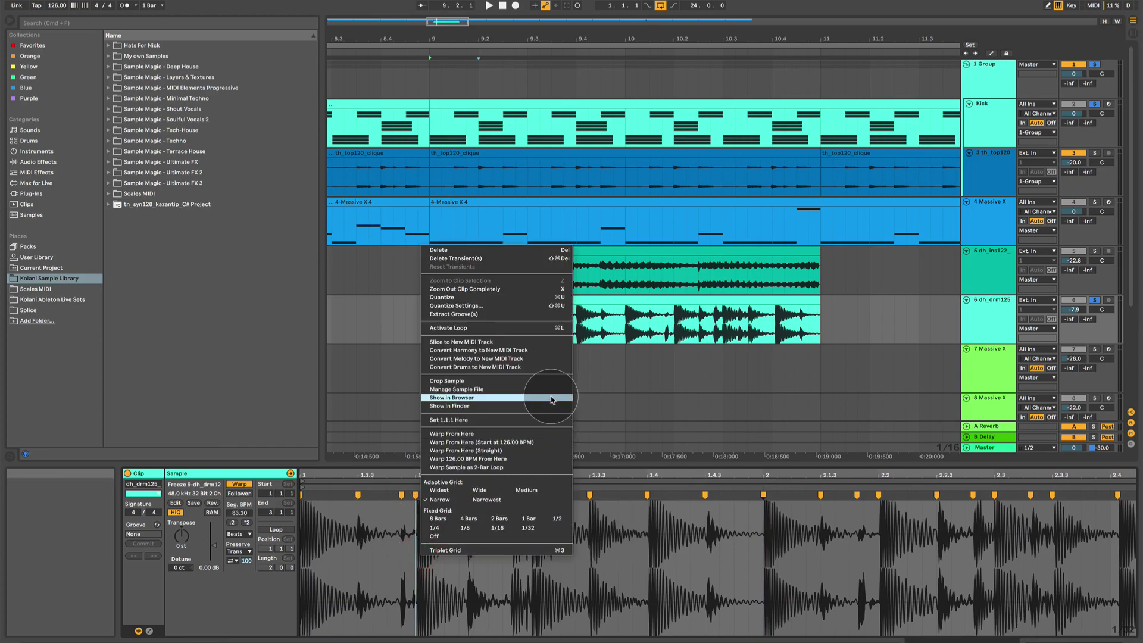
left_click(565, 381)
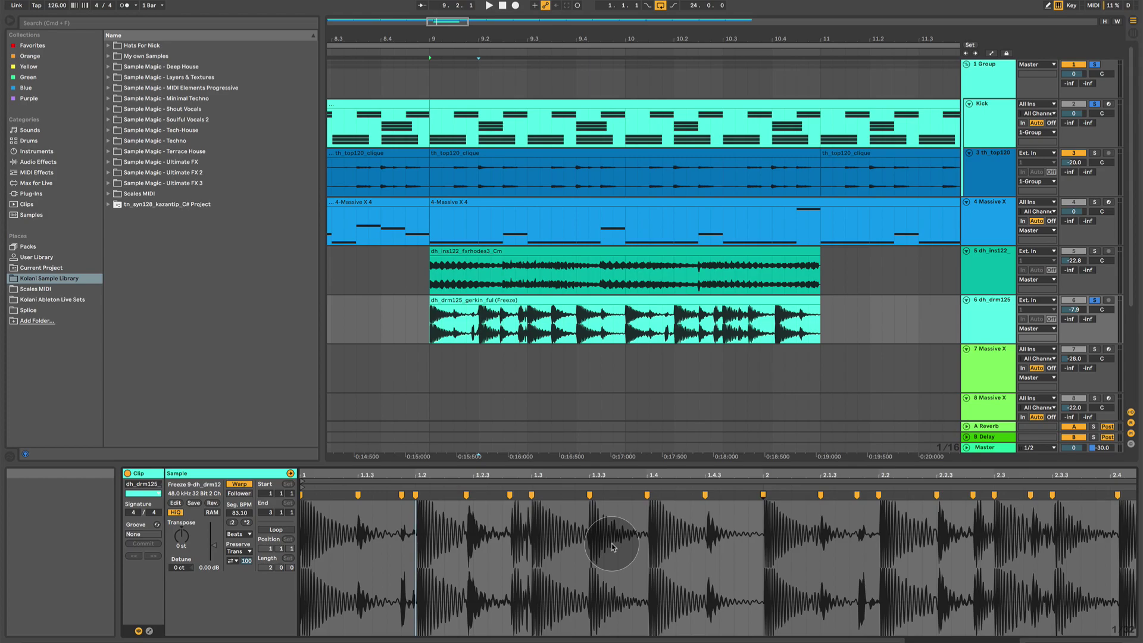
Insert a warp marker at beat 1.2 and align the drum hit's attack onto it (76.91 BPM)
left_click_drag(415, 475, 415, 536)
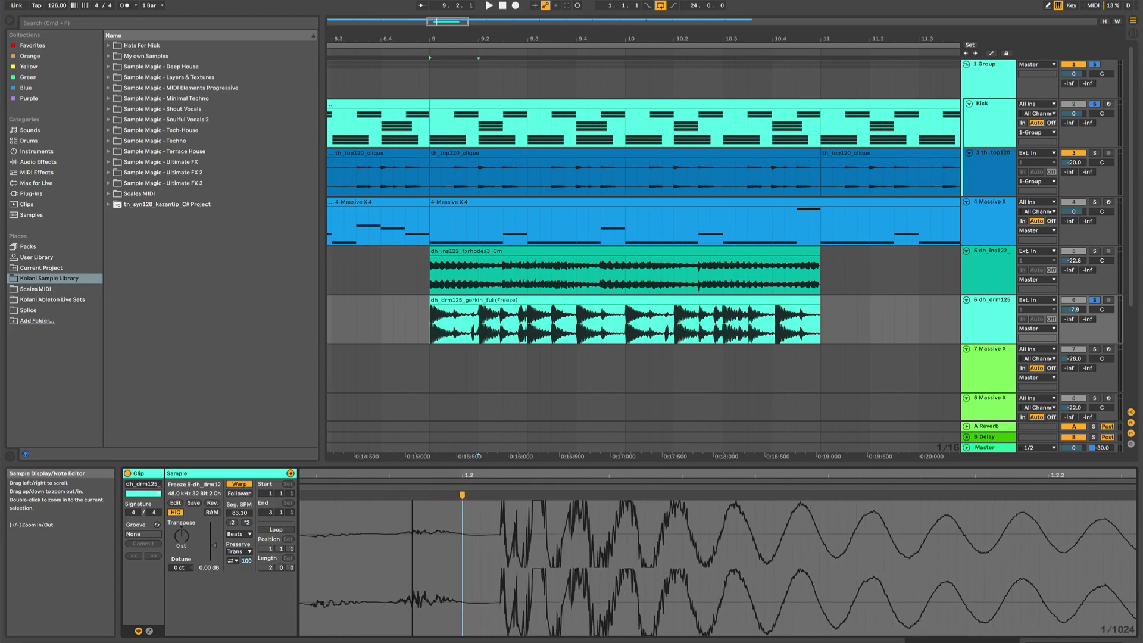
double_click(463, 494)
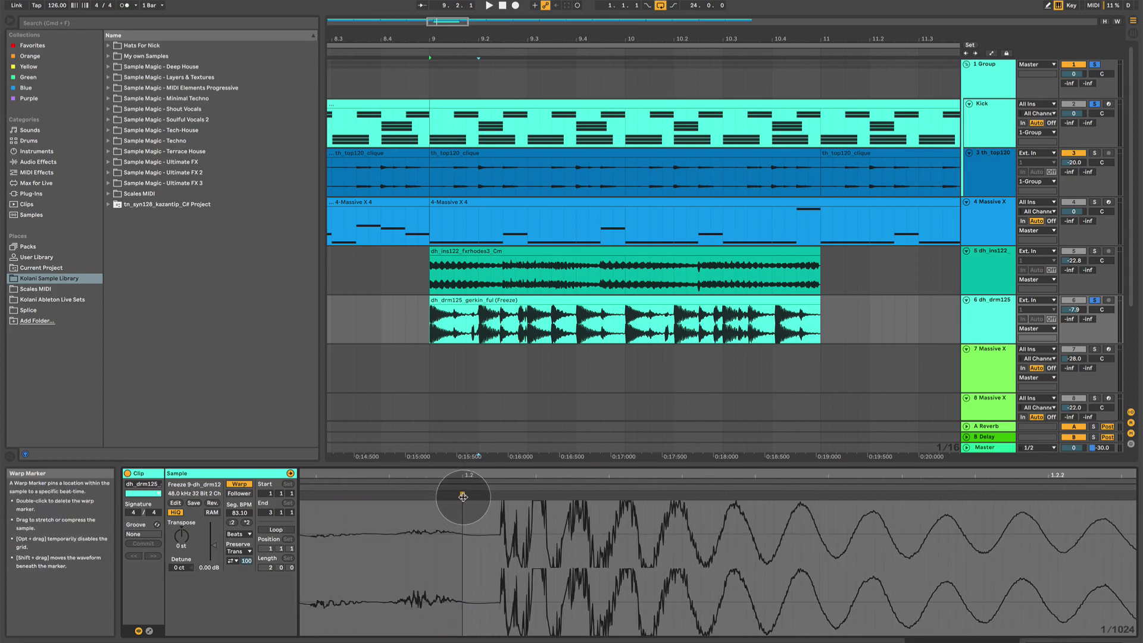
left_click(500, 518)
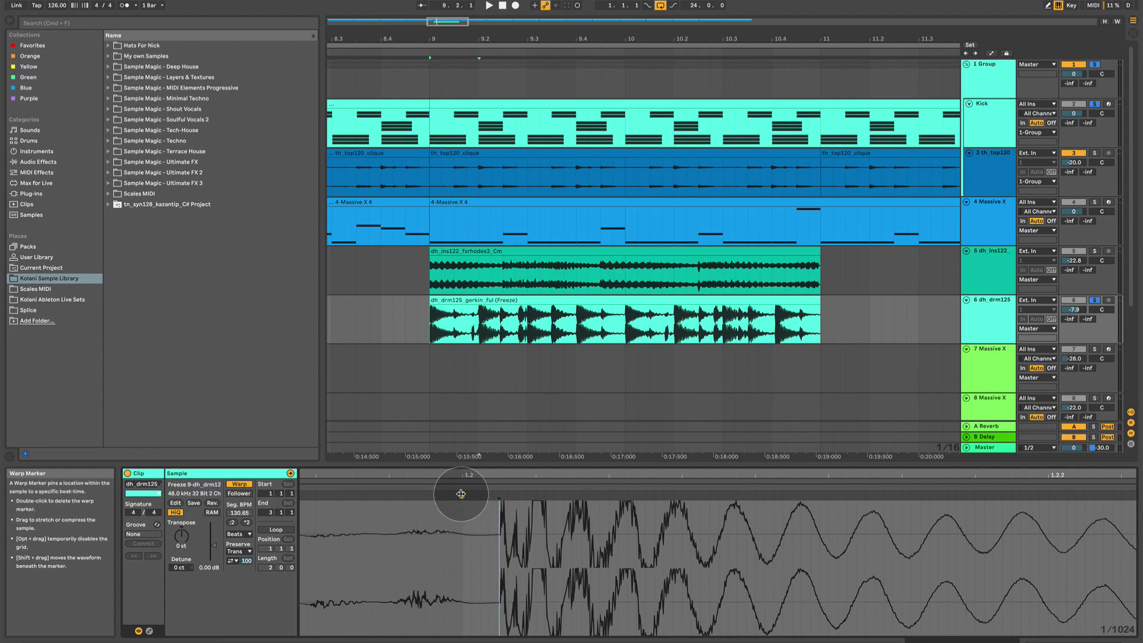
scroll(460, 496, "down", 4)
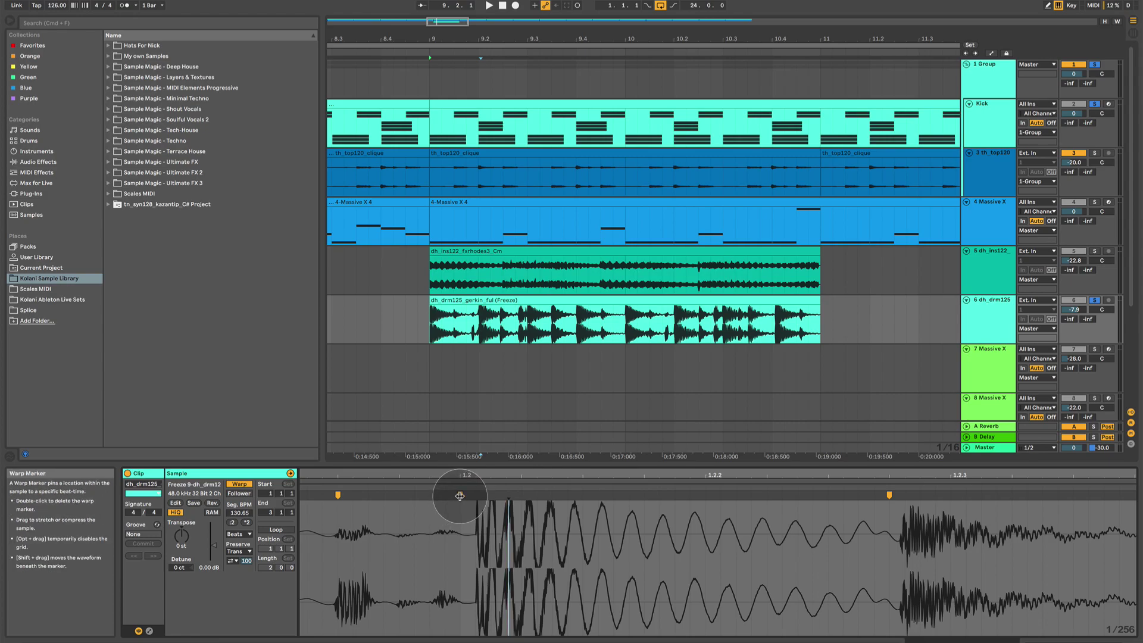
left_click_drag(460, 496, 507, 496)
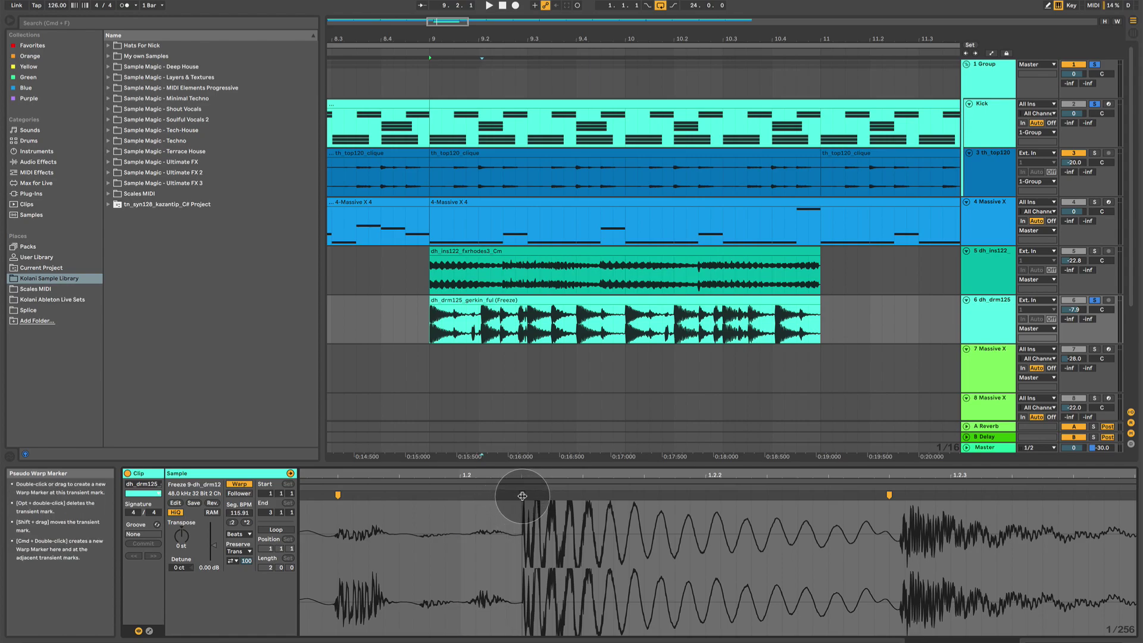
left_click(522, 496)
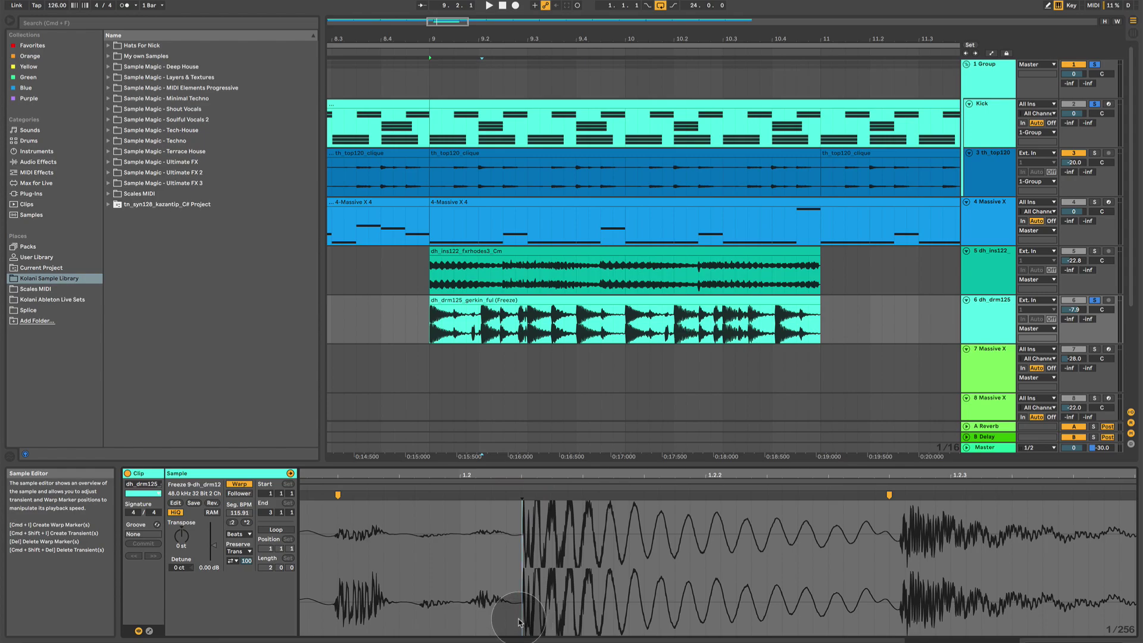
left_click(506, 512)
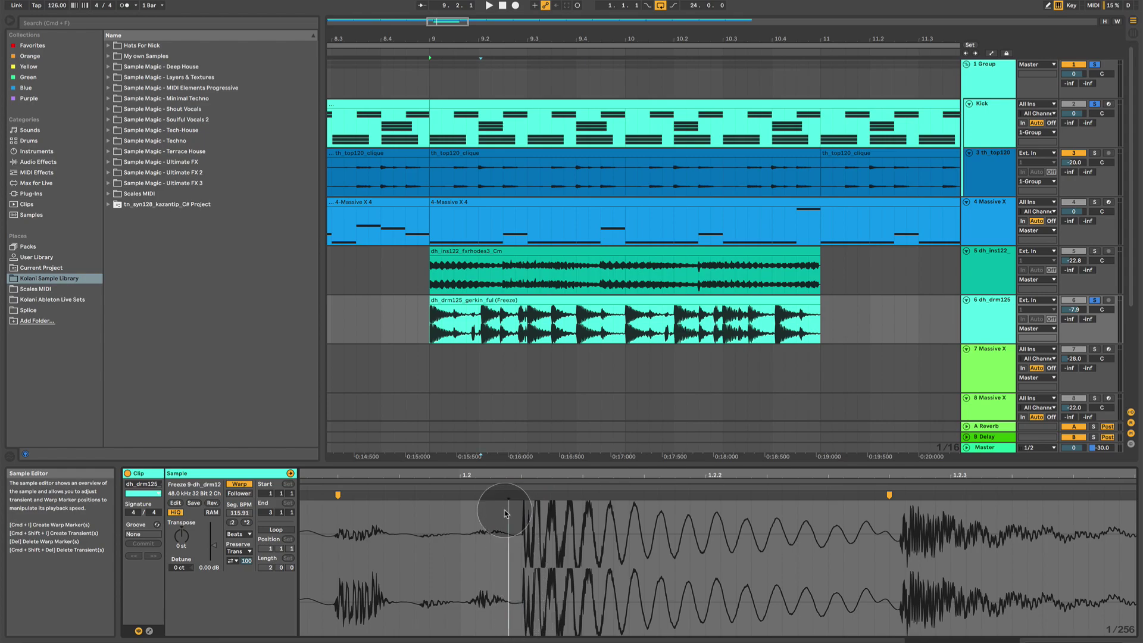
left_click_drag(506, 513, 463, 532)
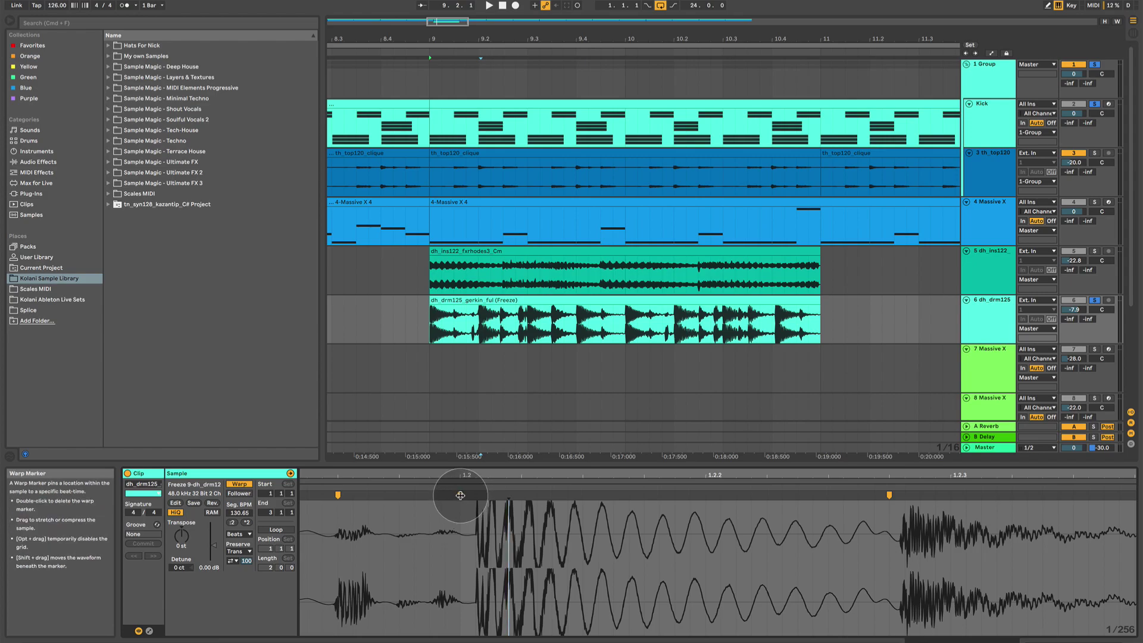
left_click_drag(454, 494, 453, 494)
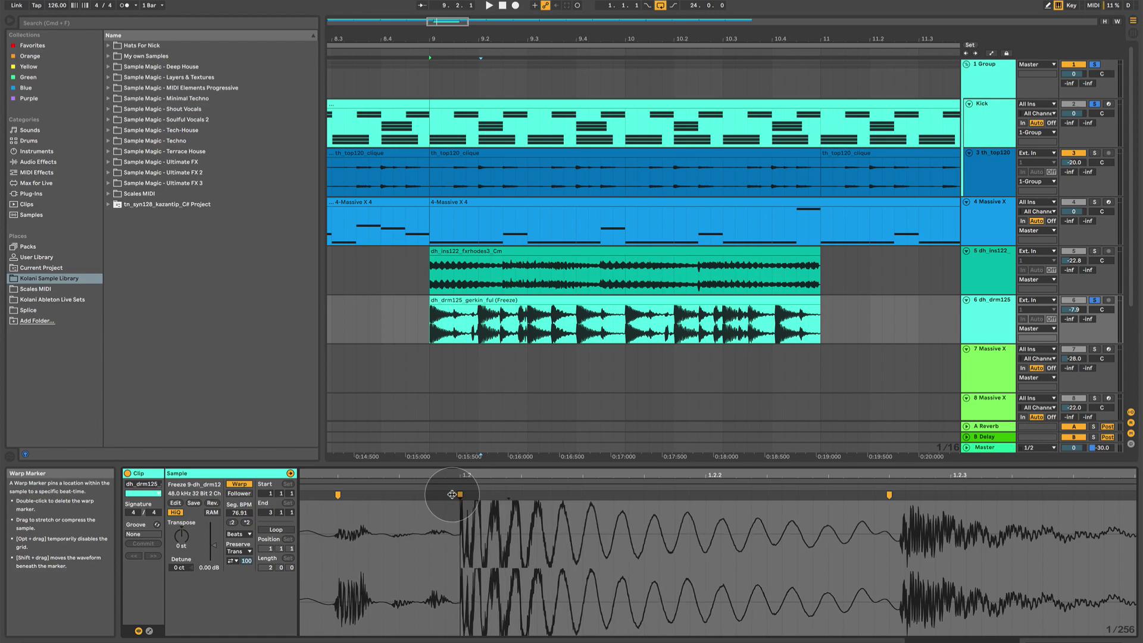
left_click_drag(452, 495, 453, 495)
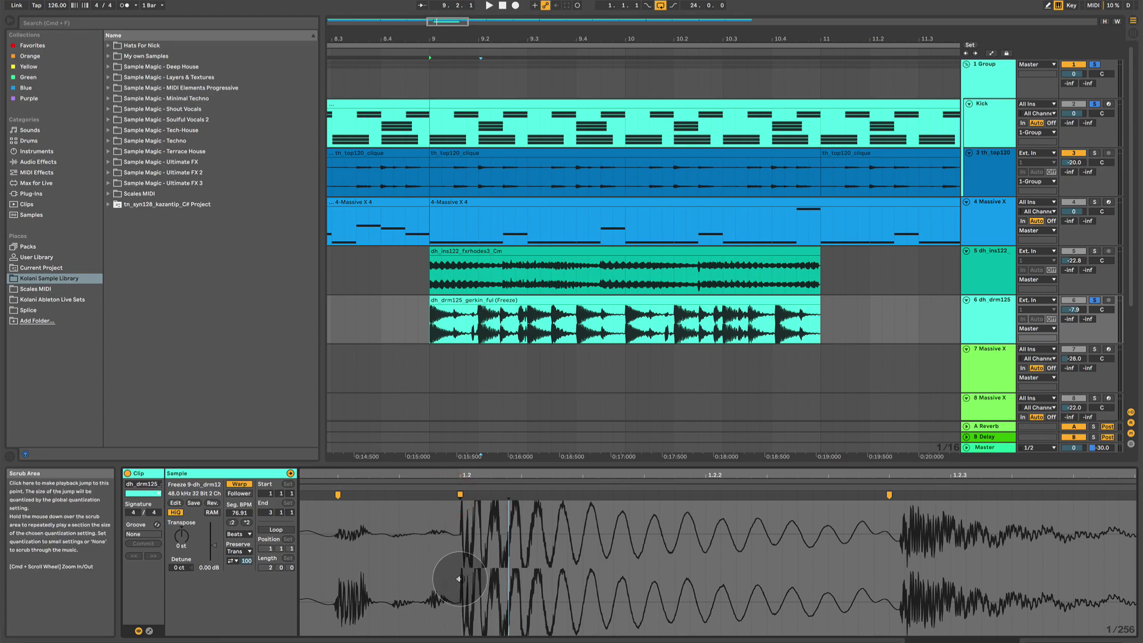